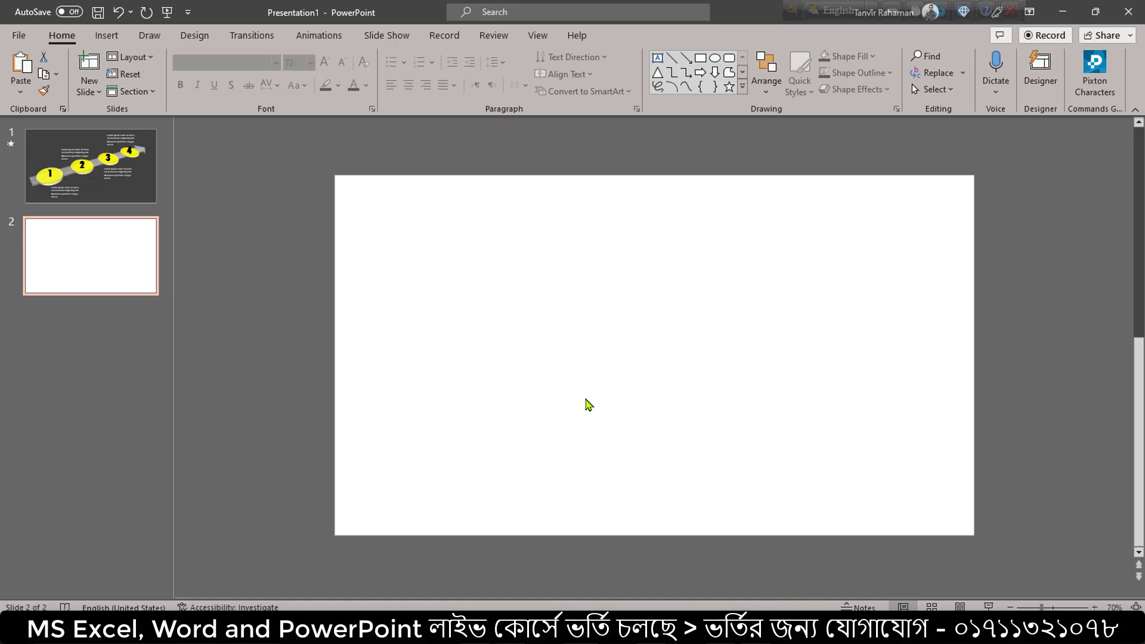
- Apply the Blank layout to slide 2 and give its background a solid near-black fill
click(152, 57)
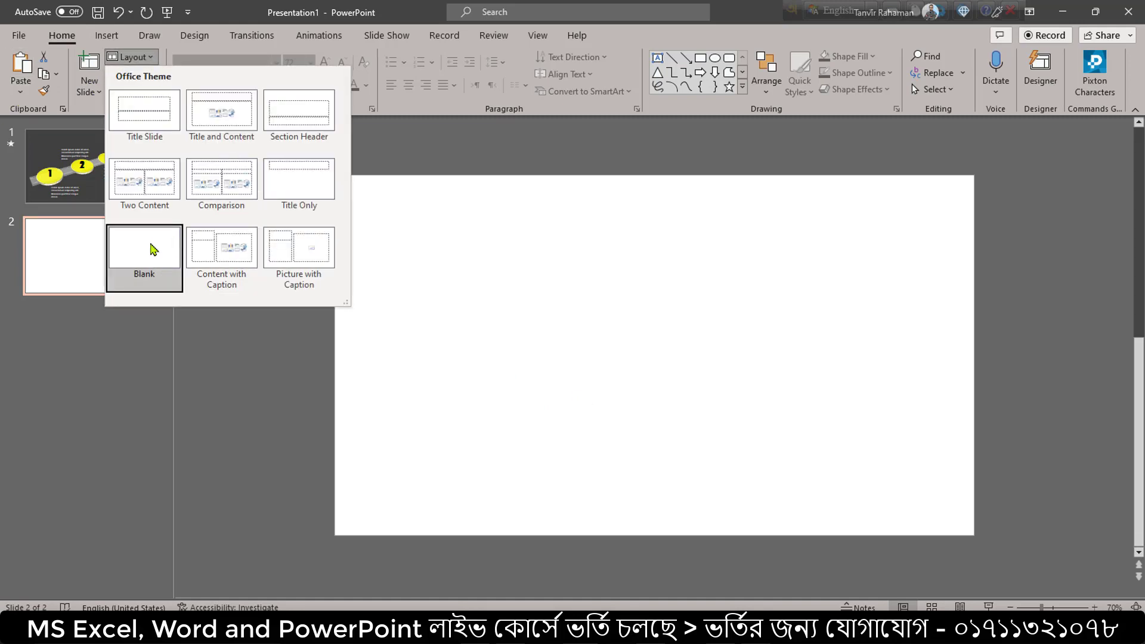
click(152, 249)
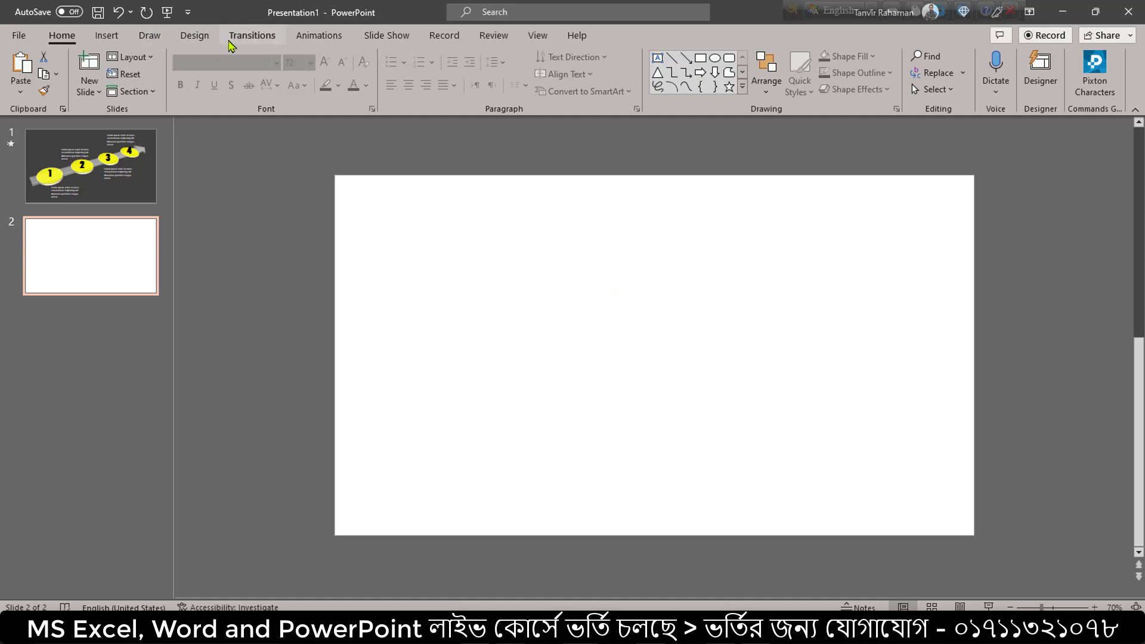
click(196, 36)
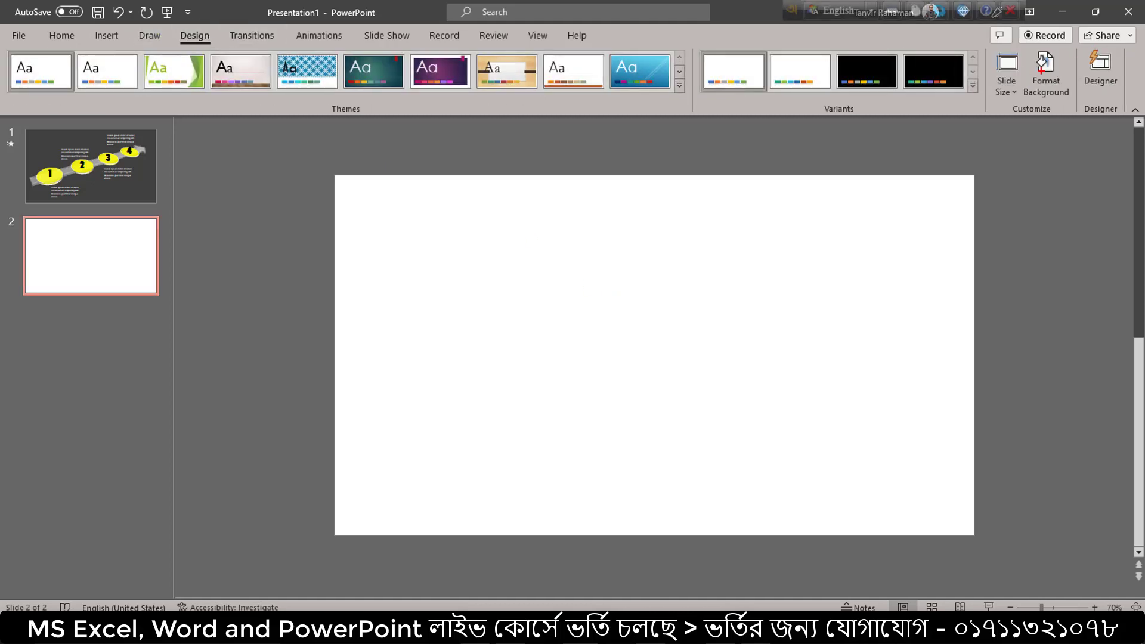
mouse_move(1013, 50)
mouse_down()
mouse_move(1072, 106)
mouse_move(1072, 151)
mouse_up()
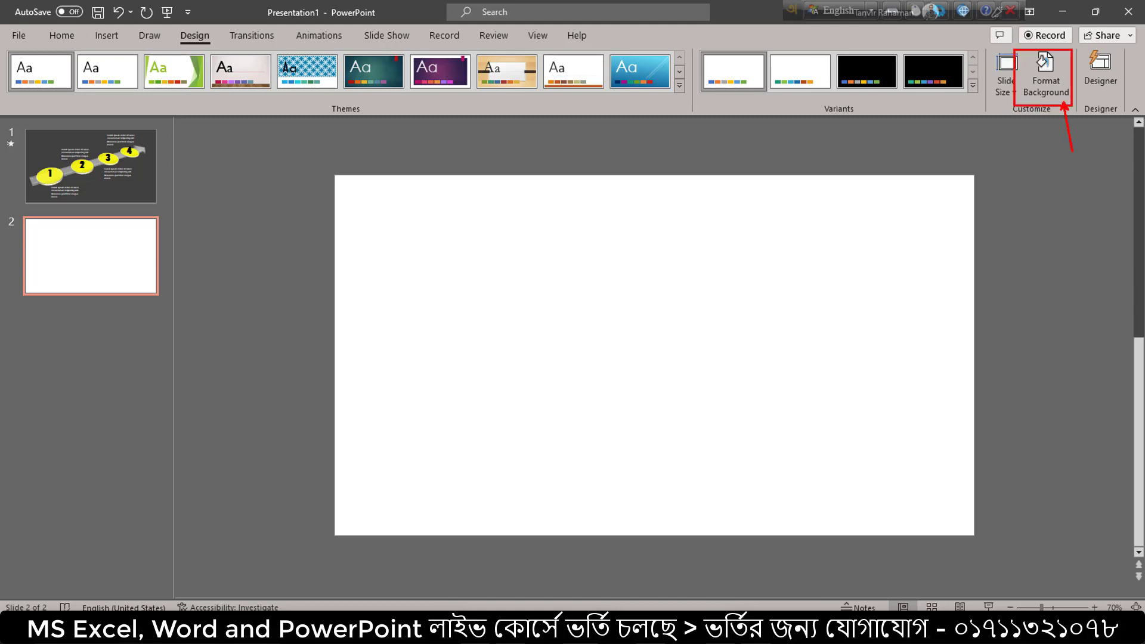
click(1046, 75)
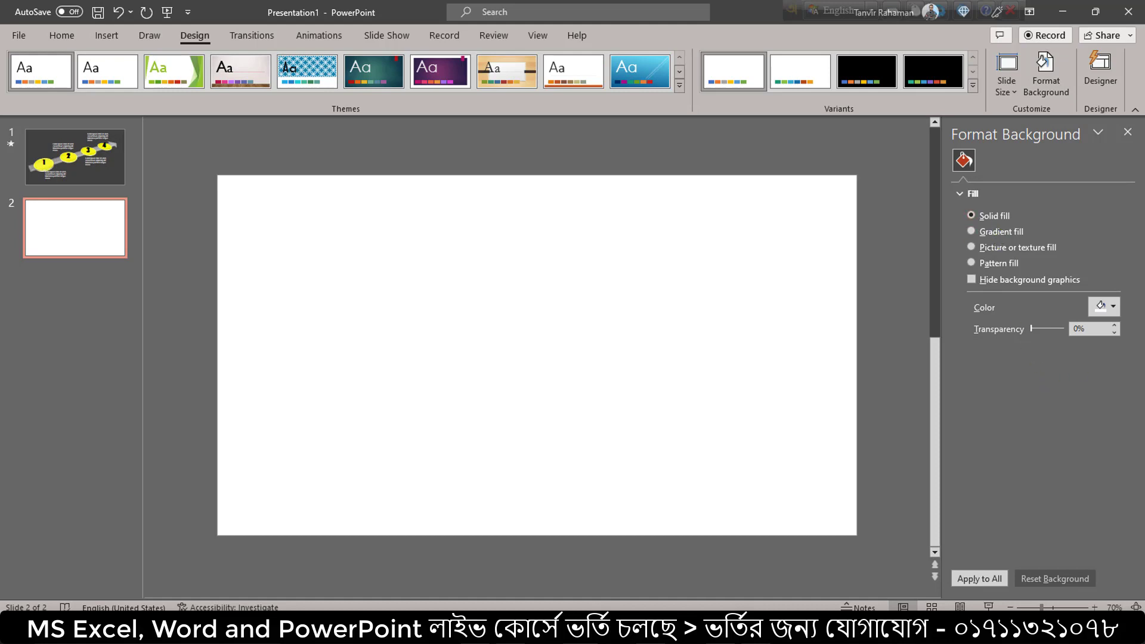
drag(1080, 289, 1124, 319)
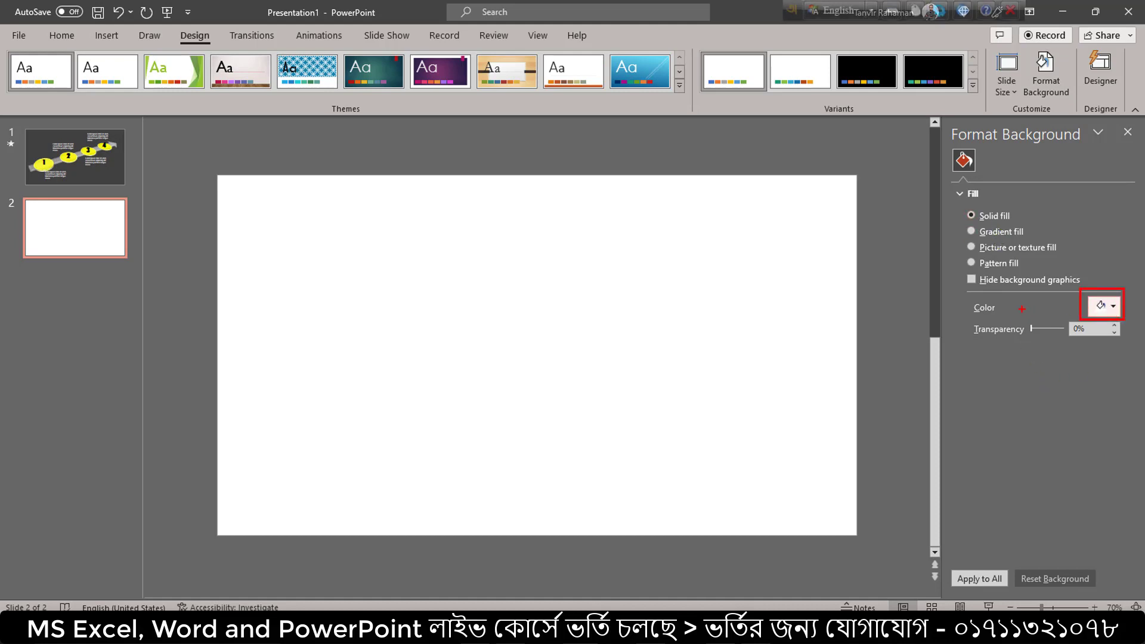
click(1113, 307)
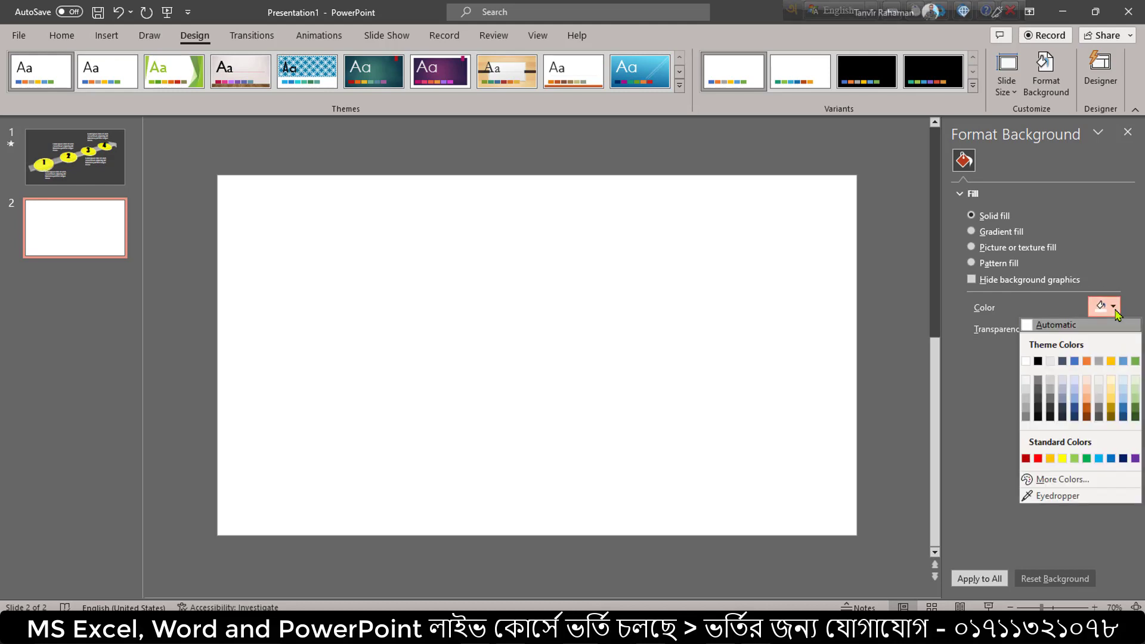
click(1038, 411)
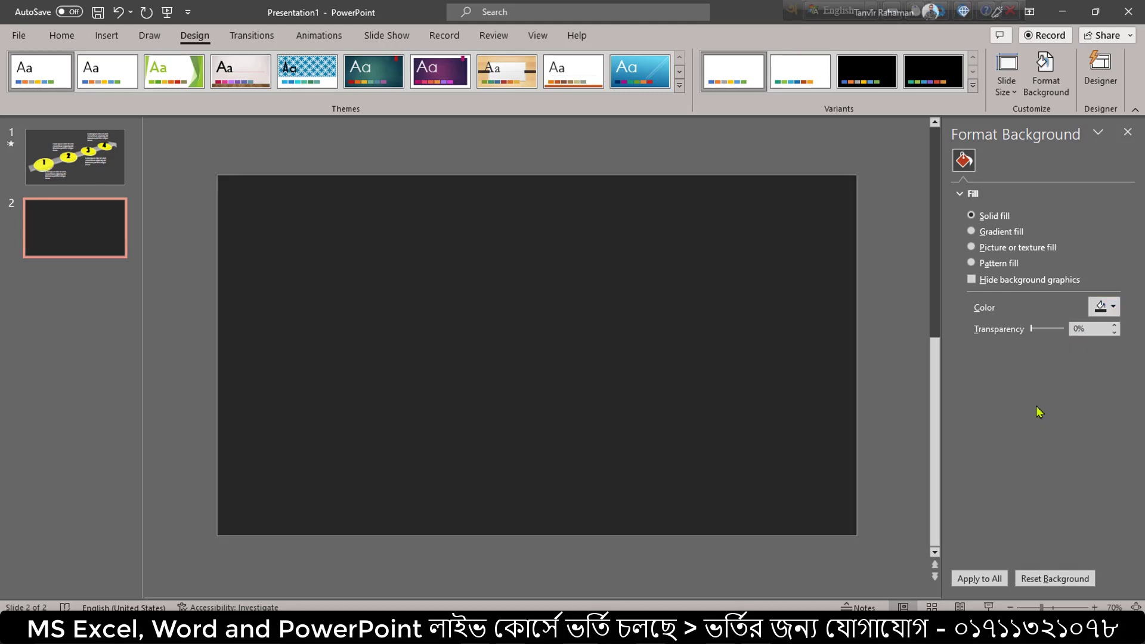
click(1127, 132)
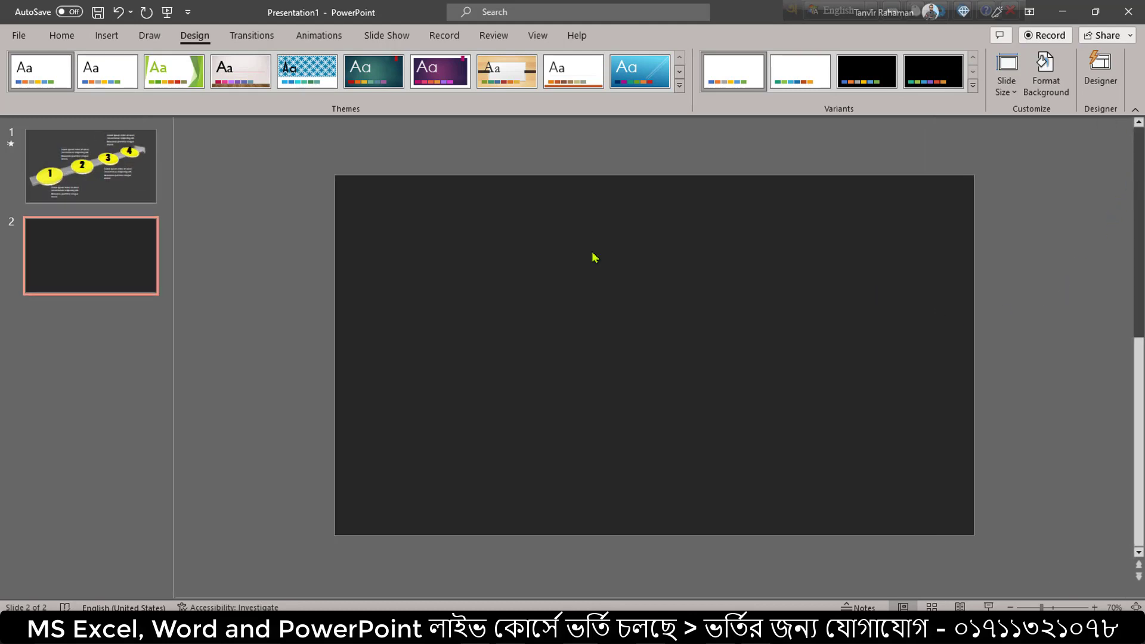
click(66, 37)
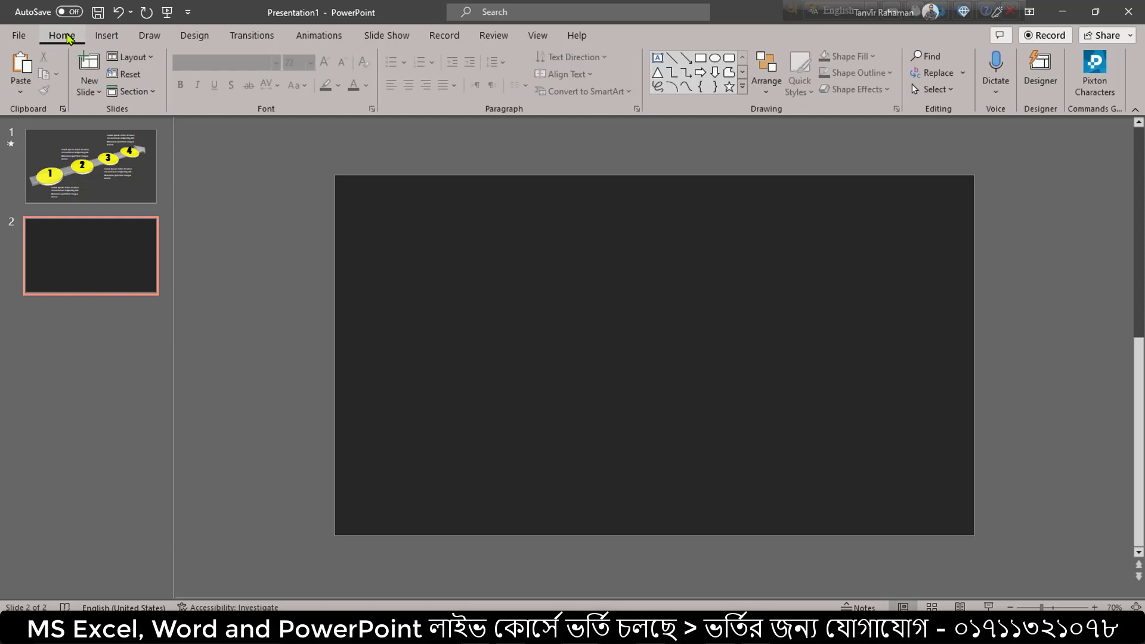
key(ctrl+2)
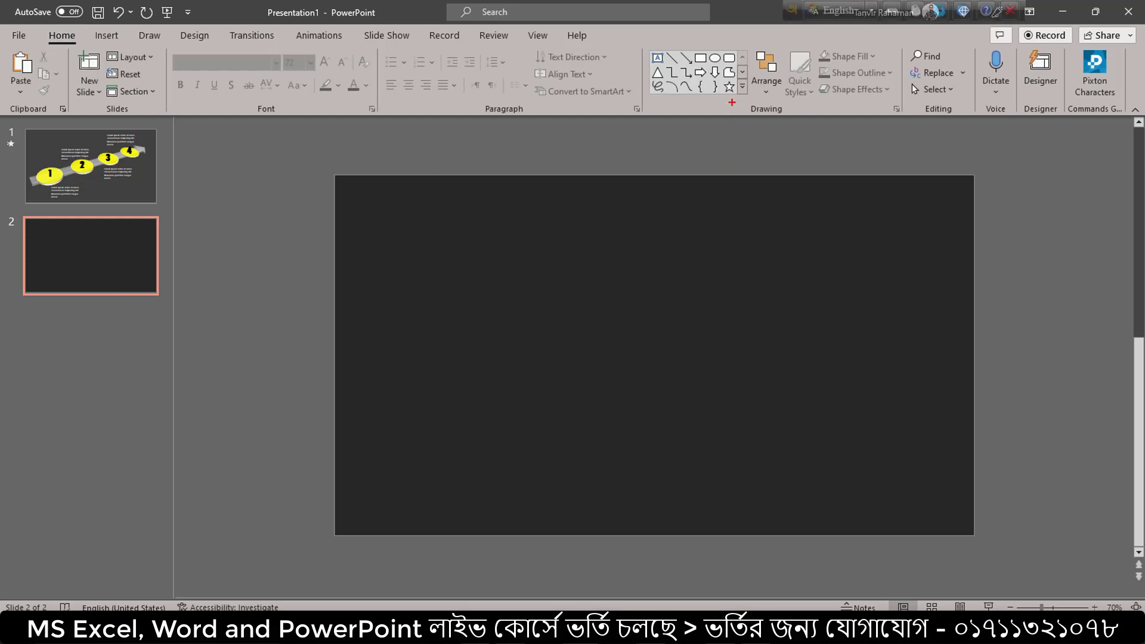
mouse_move(733, 101)
mouse_down()
mouse_move(802, 117)
mouse_move(823, 198)
mouse_up()
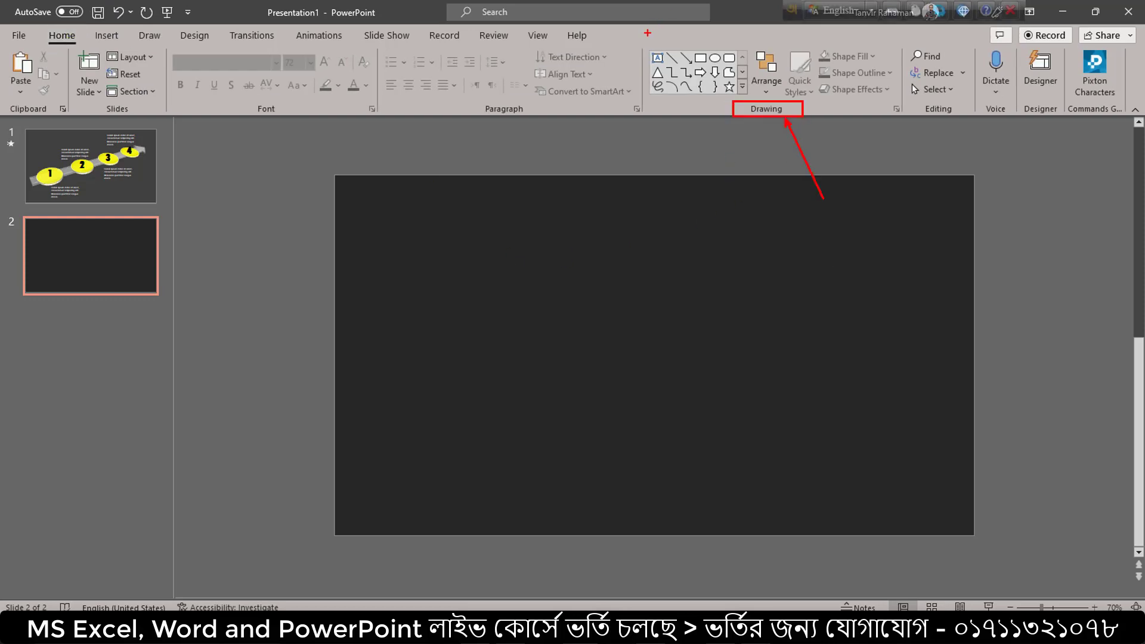
drag(634, 38, 750, 101)
drag(736, 102, 756, 193)
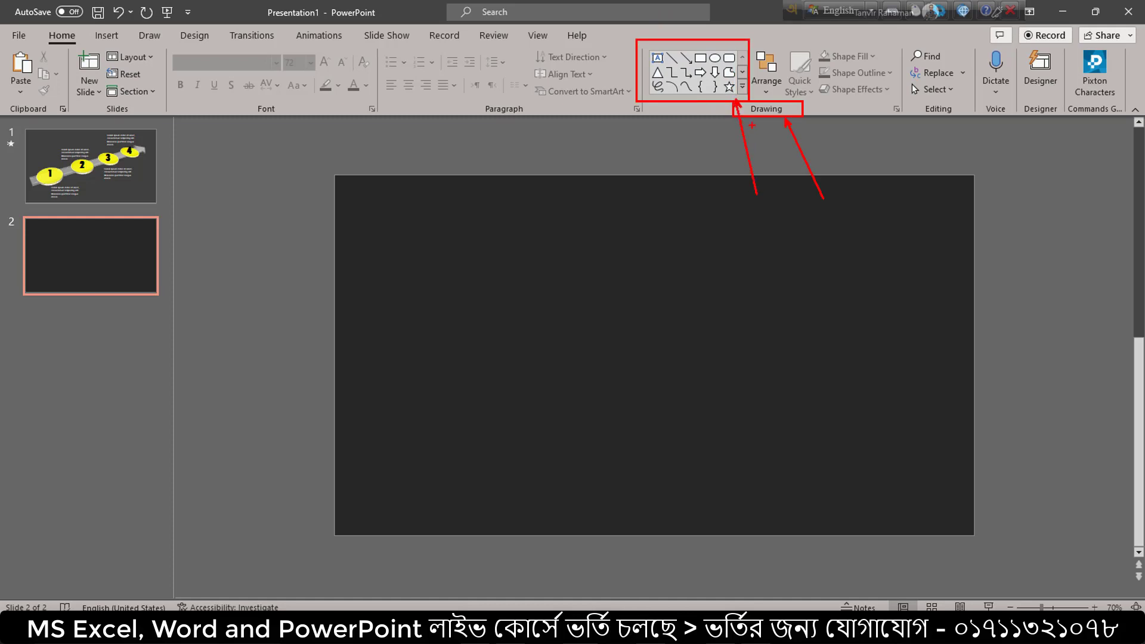
key(Escape)
click(743, 88)
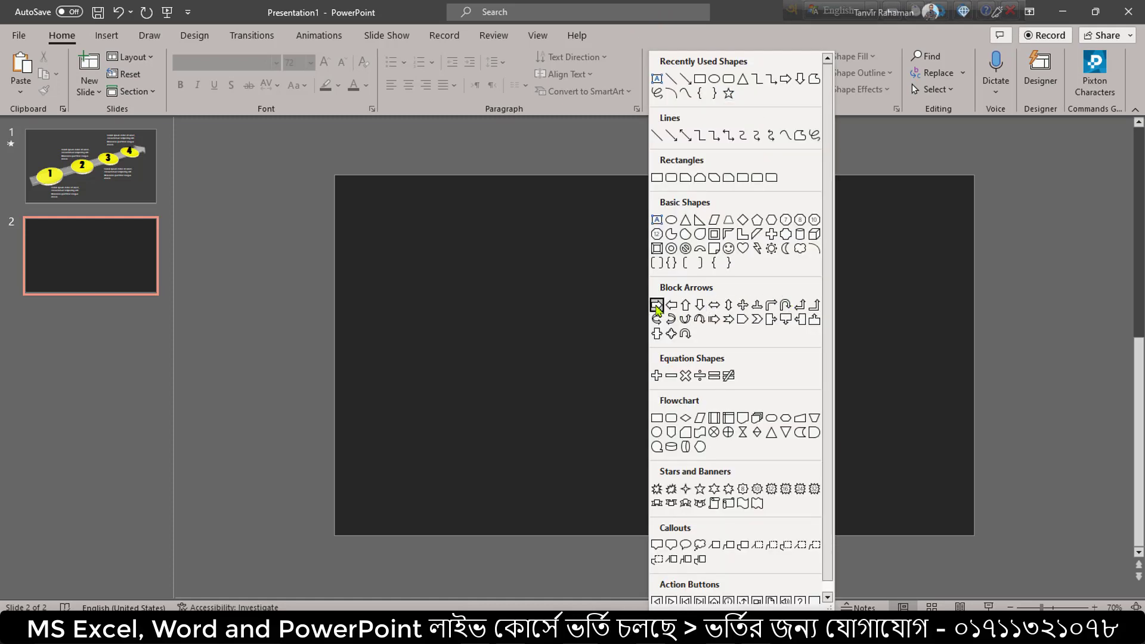
click(656, 305)
drag(642, 291, 684, 353)
key(Escape)
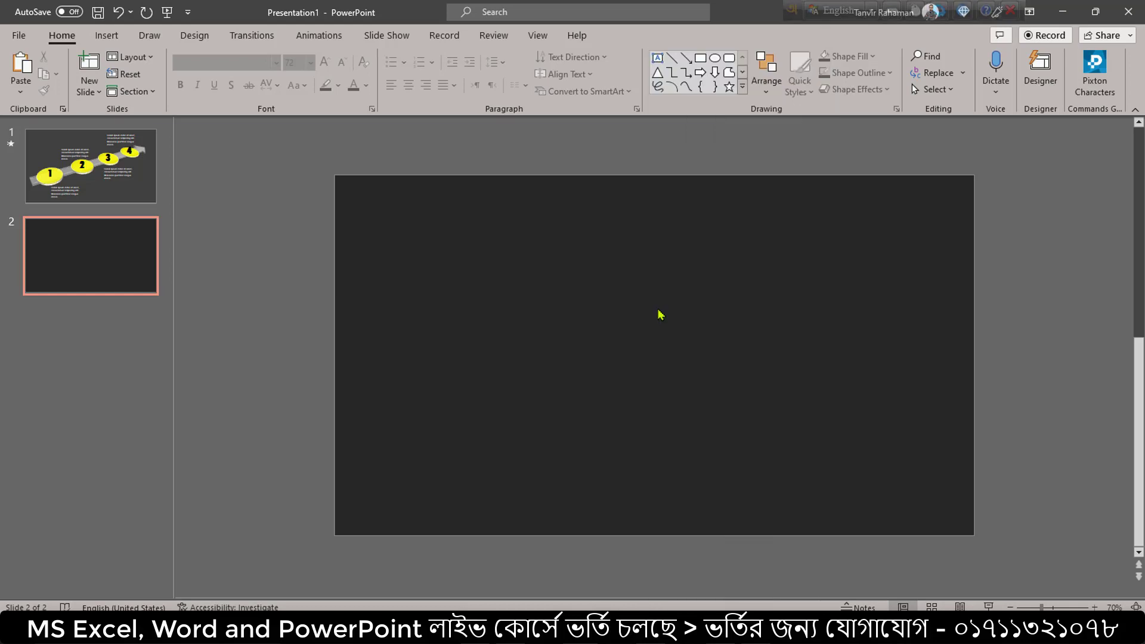
- Draw a right block arrow about 13.33" wide and 1.96" high across the middle of the slide
click(744, 92)
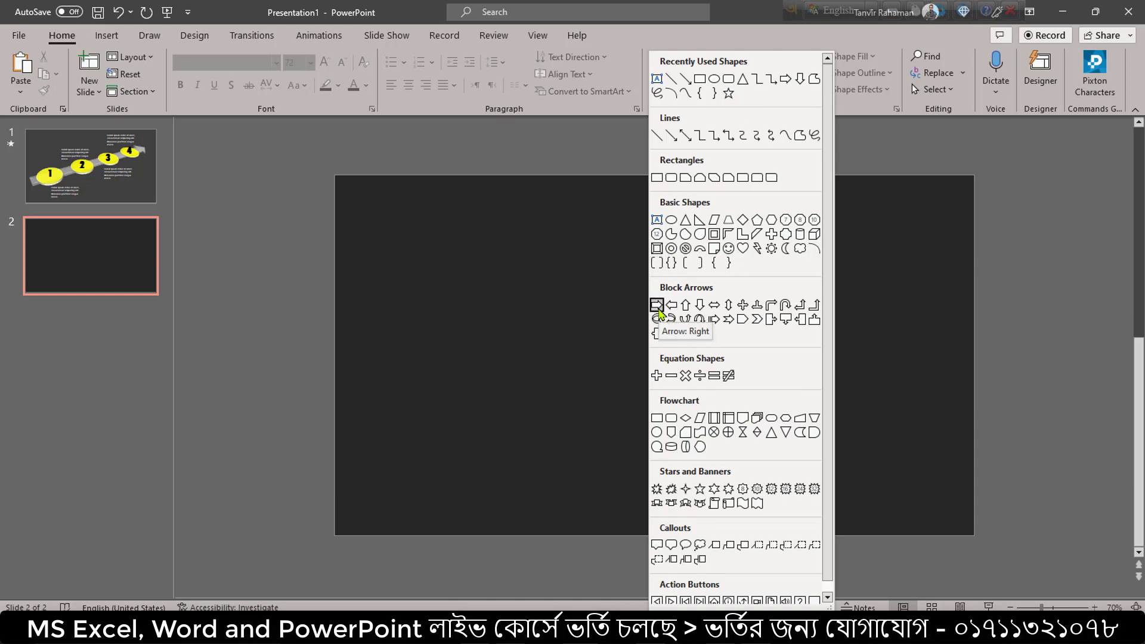
click(656, 305)
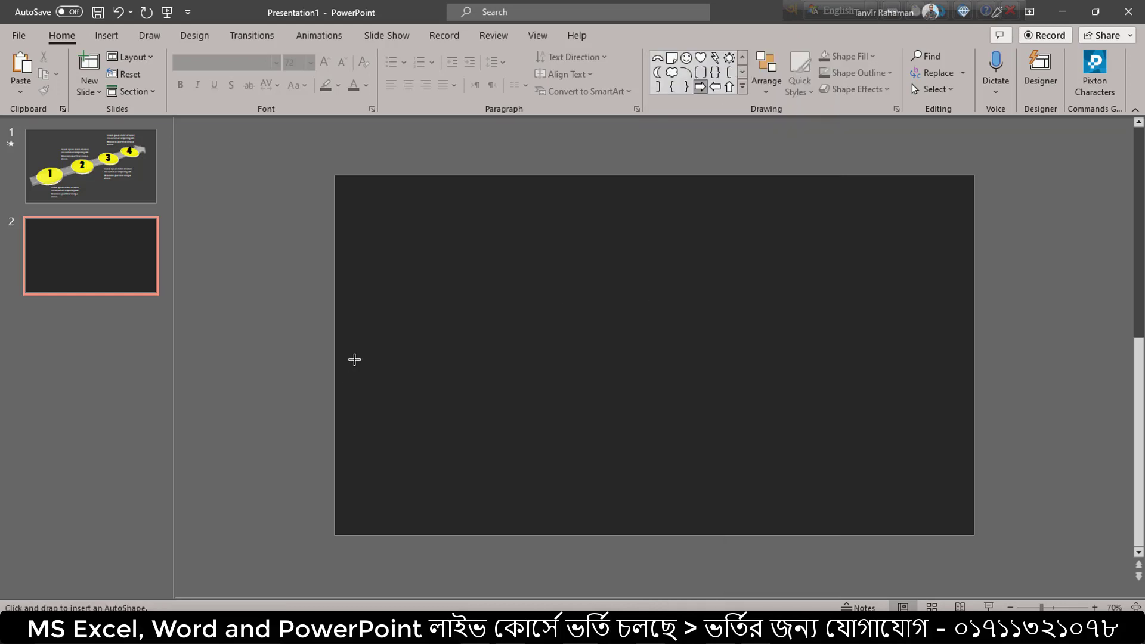
mouse_move(337, 313)
mouse_down()
mouse_move(399, 345)
mouse_move(874, 405)
mouse_move(970, 407)
mouse_up()
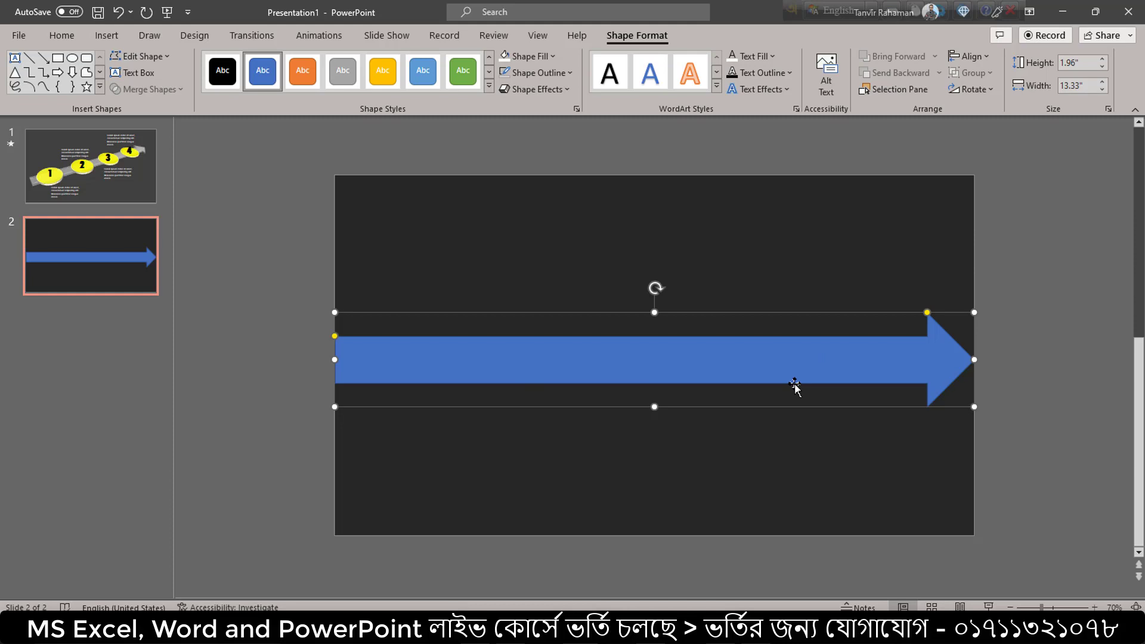
- Draw a circle about 2.19" across near the arrow's tail and duplicate it into a row of four along the shaft
click(62, 41)
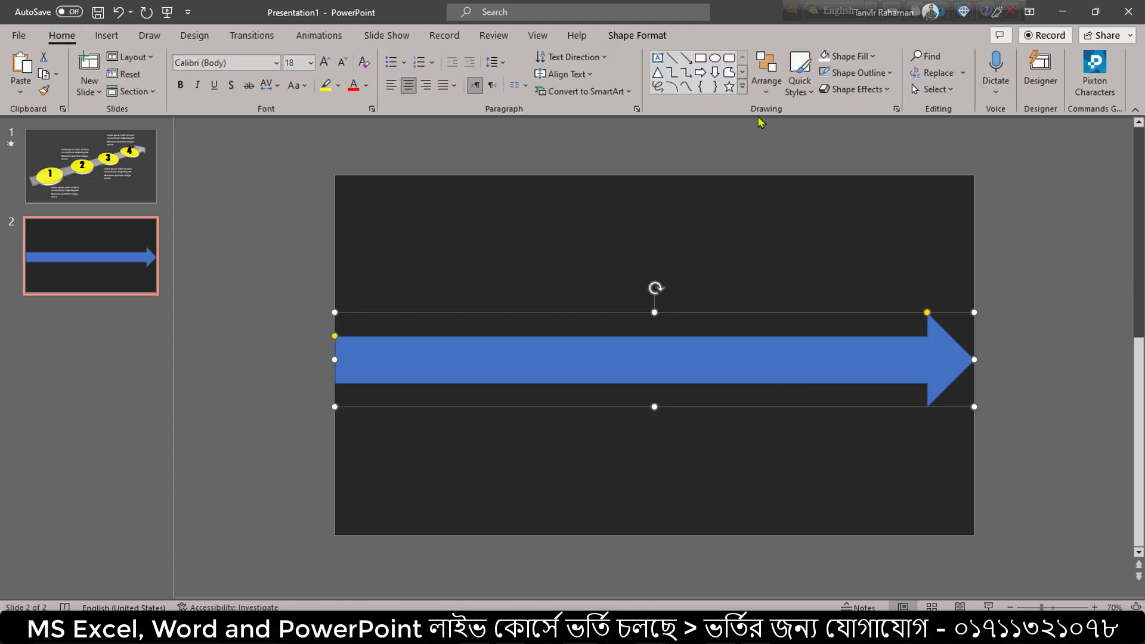
click(742, 88)
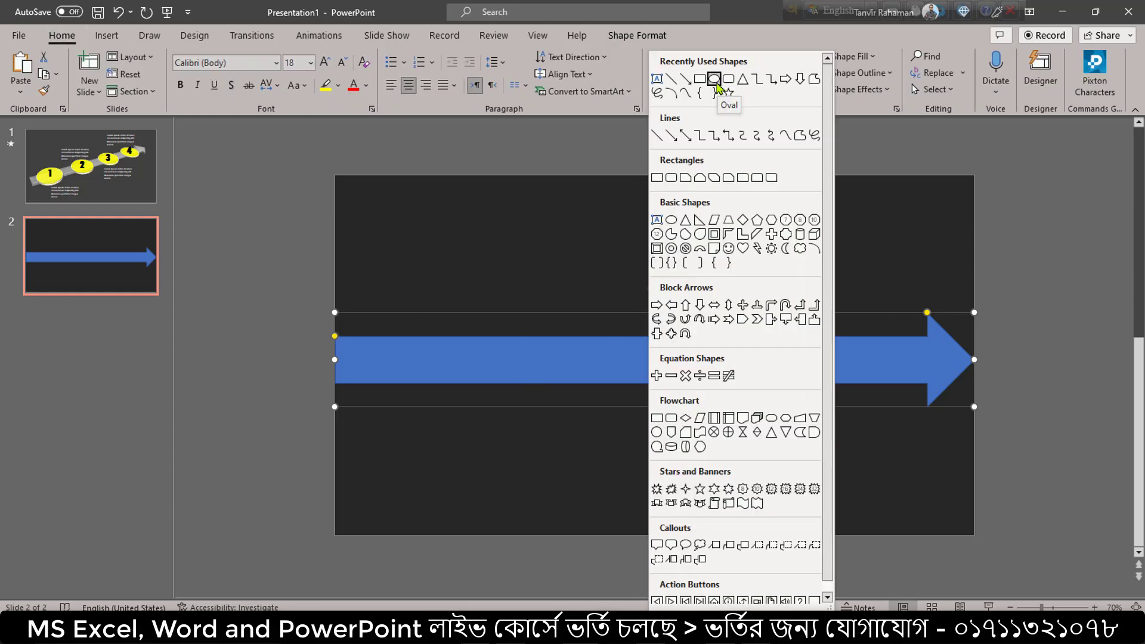
click(716, 84)
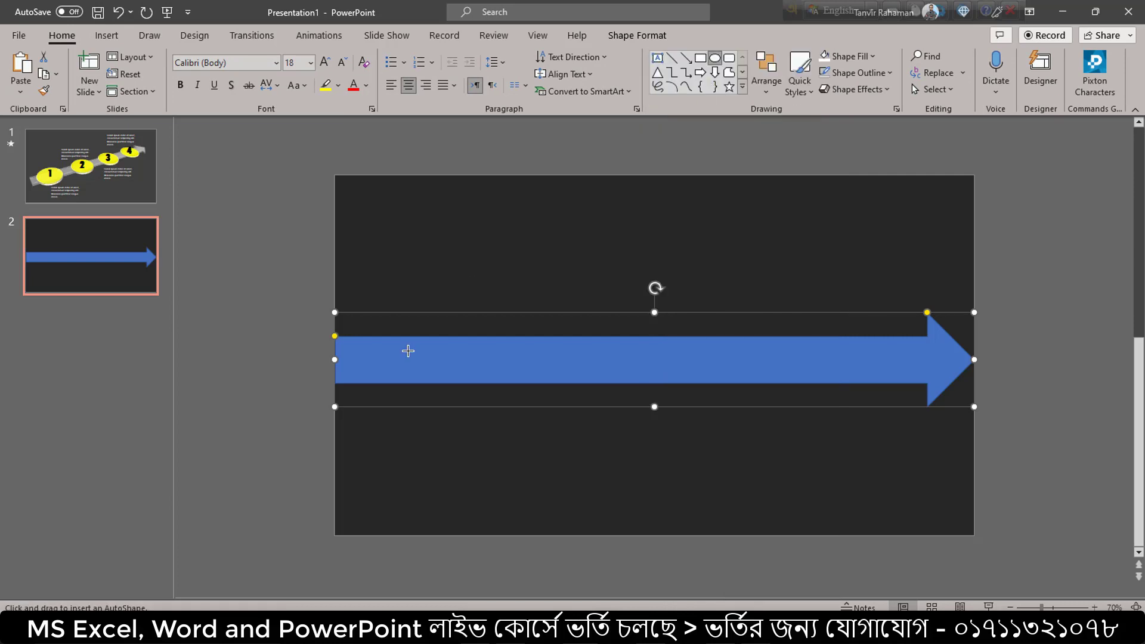
drag(365, 317, 548, 373)
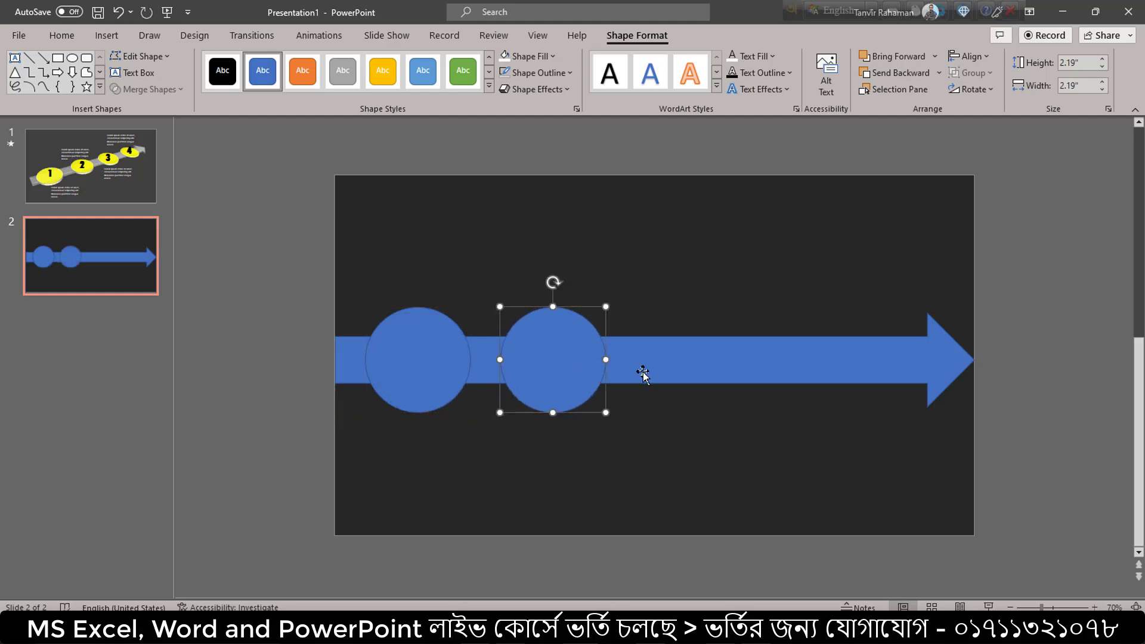
key(ctrl+d)
key(ctrl+d)
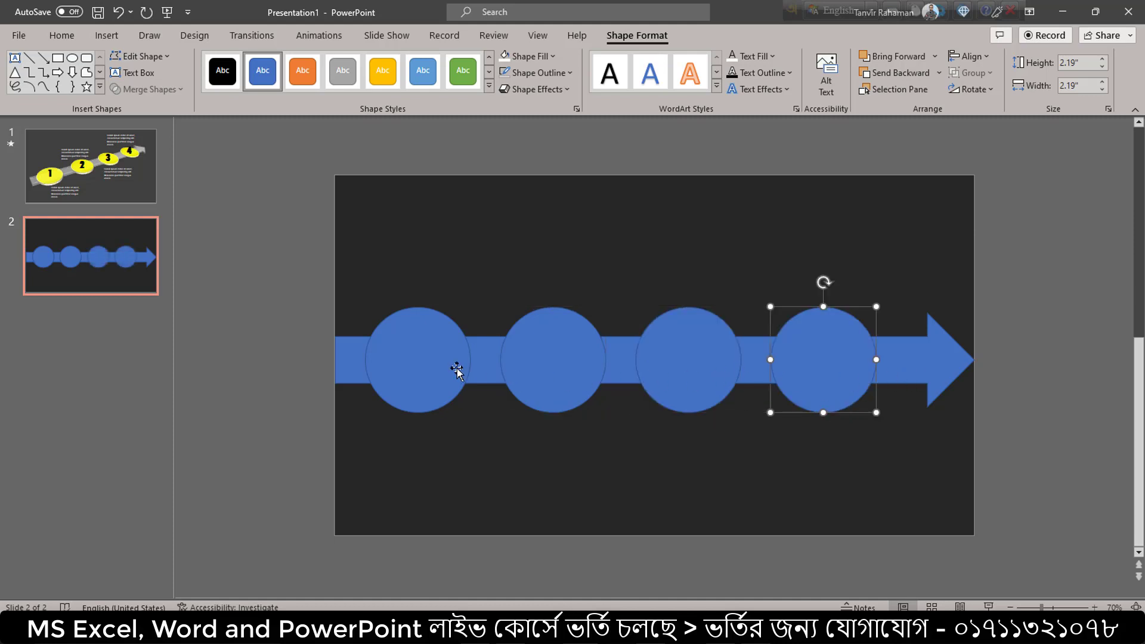
- Move the last circle closer to the arrowhead and the first circle closer to the arrow's tail
drag(842, 382, 875, 382)
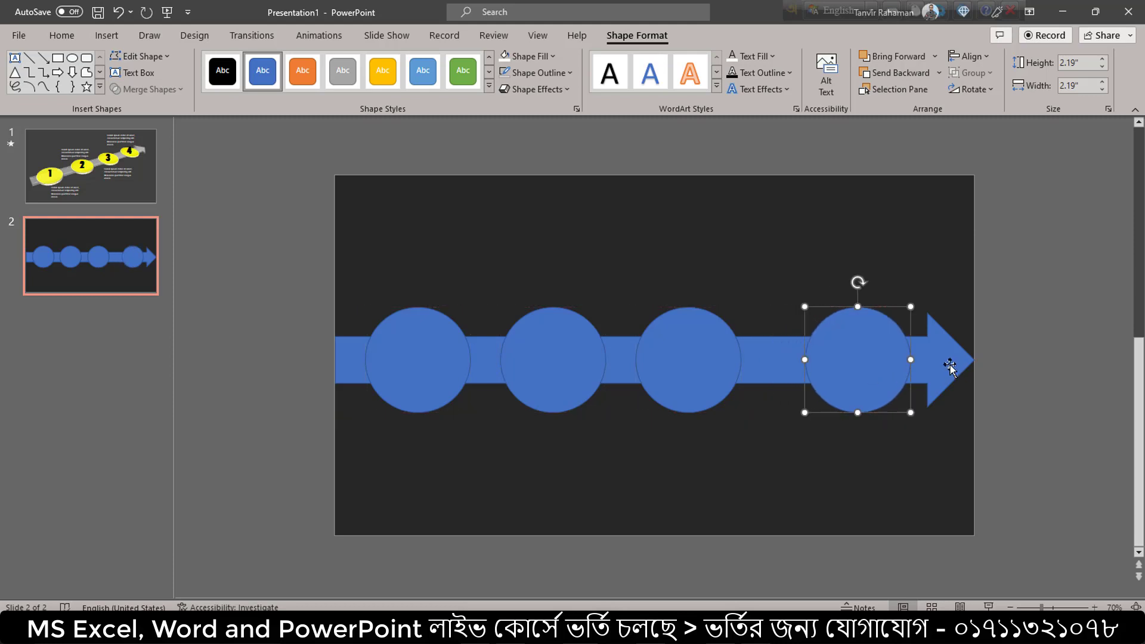
click(425, 360)
drag(424, 360, 417, 361)
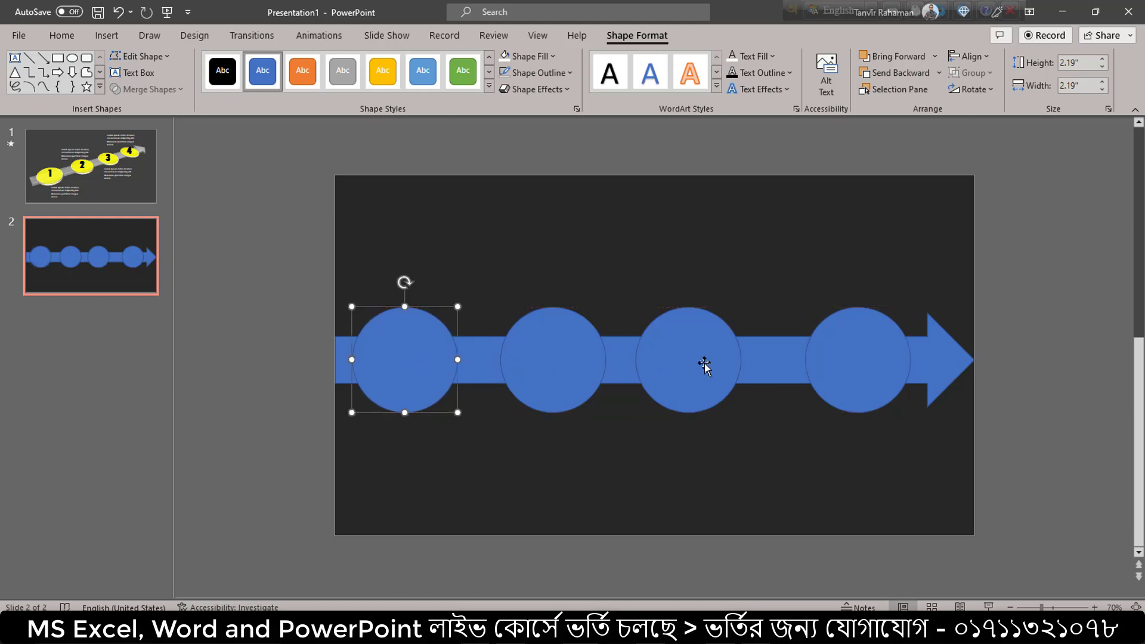
- Select all four circles and distribute them horizontally relative to each other
ctrl+click(572, 375)
ctrl+click(673, 372)
ctrl+click(862, 375)
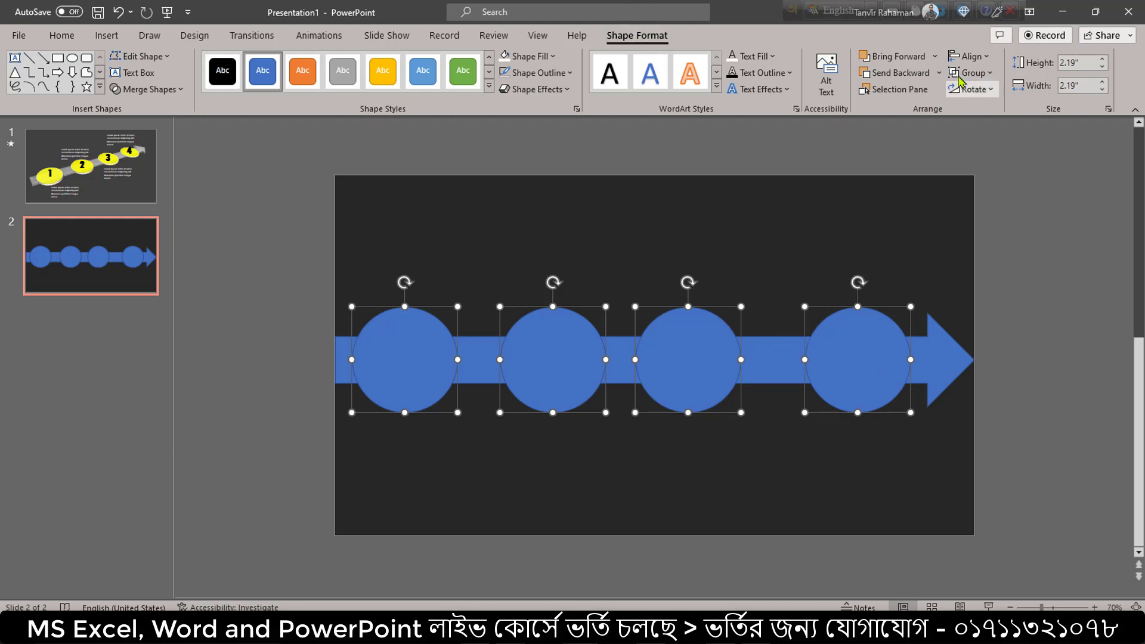
click(969, 57)
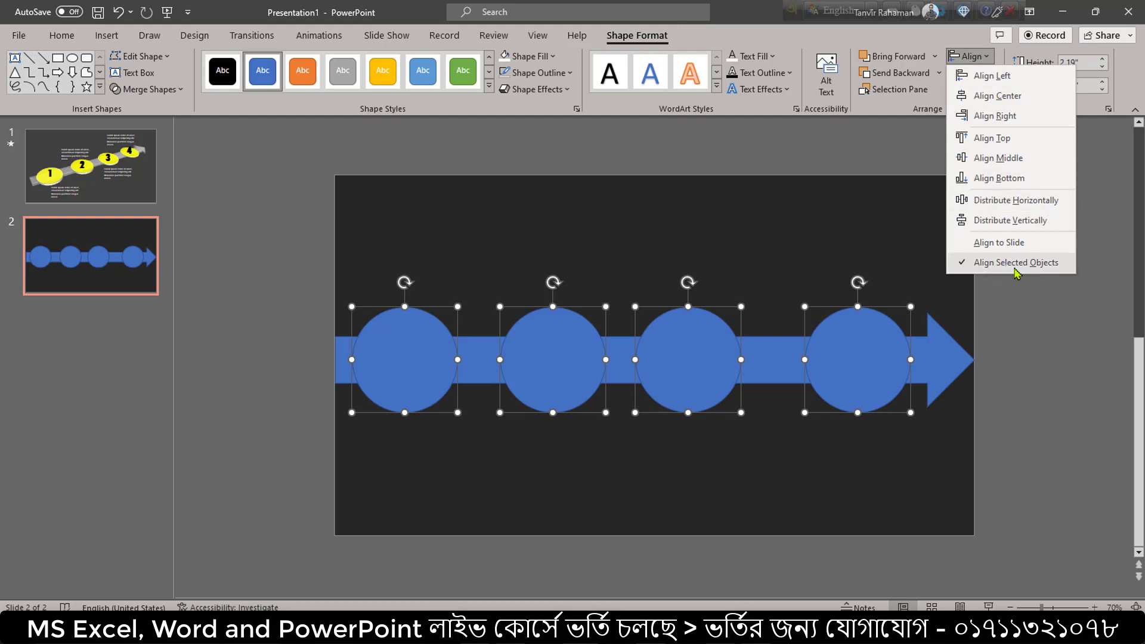
click(1010, 206)
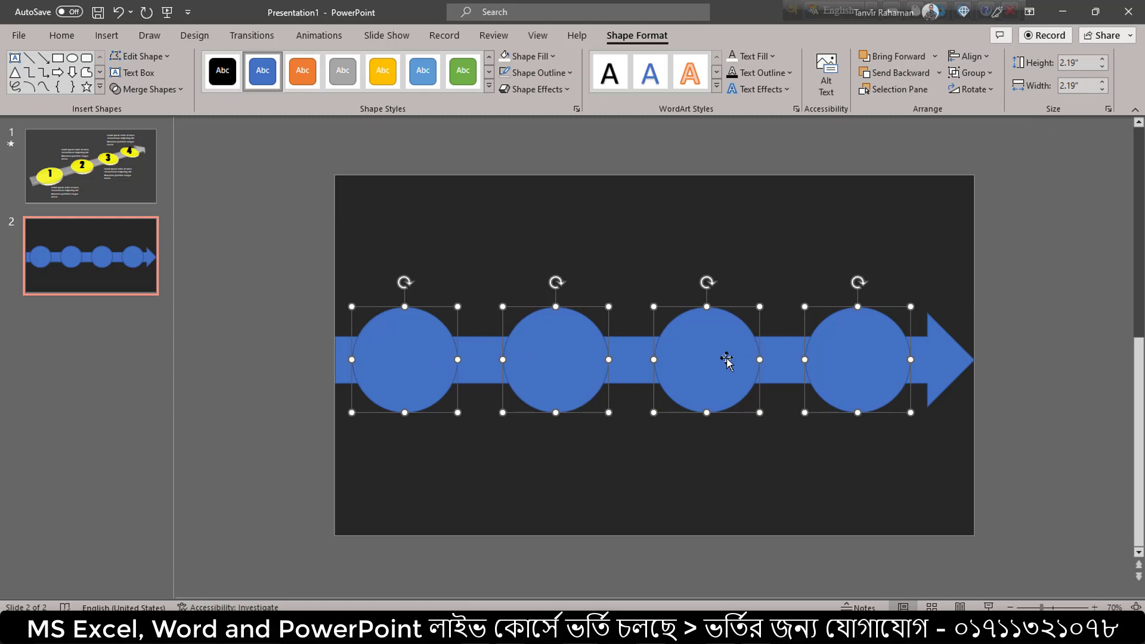
- Add the arrow to the selected circles and align all five shapes to their middle
shift+click(960, 375)
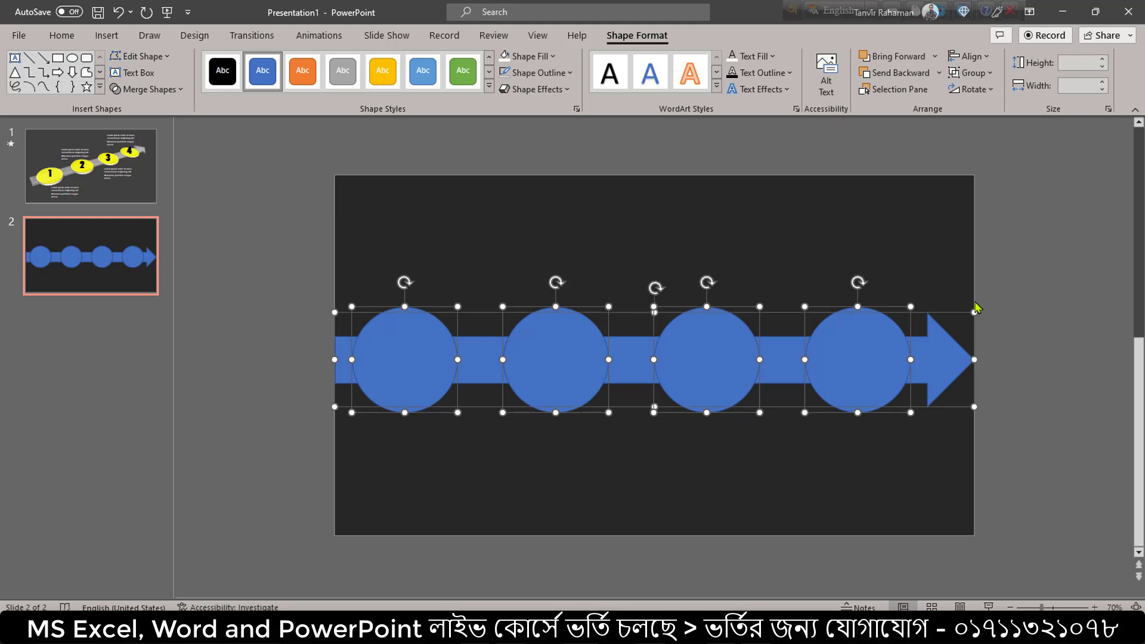
click(970, 57)
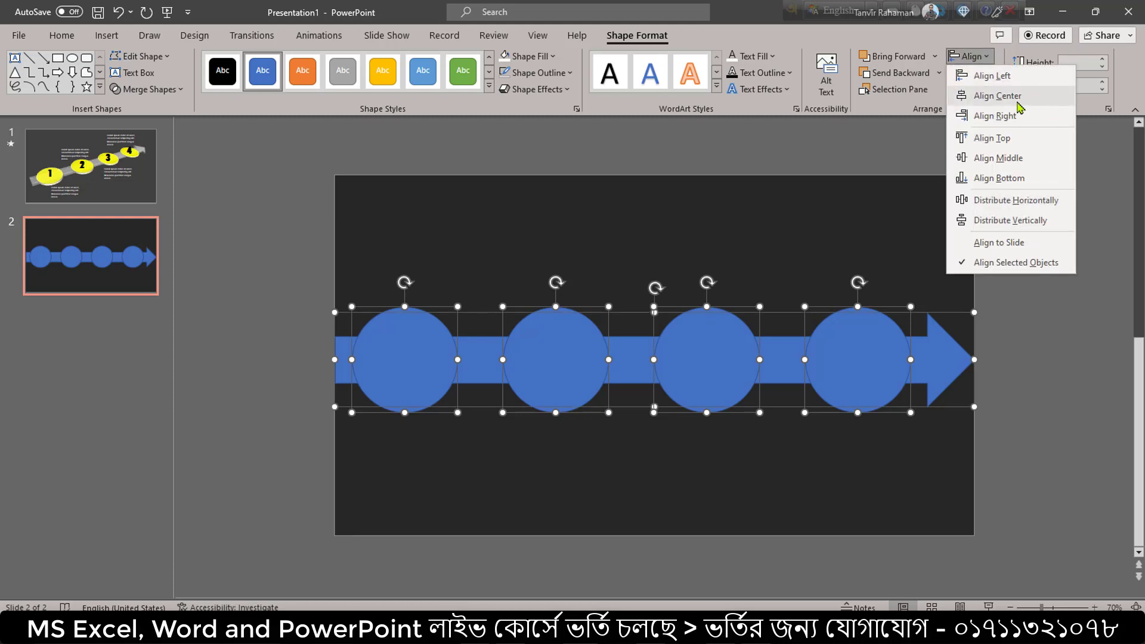
click(1020, 164)
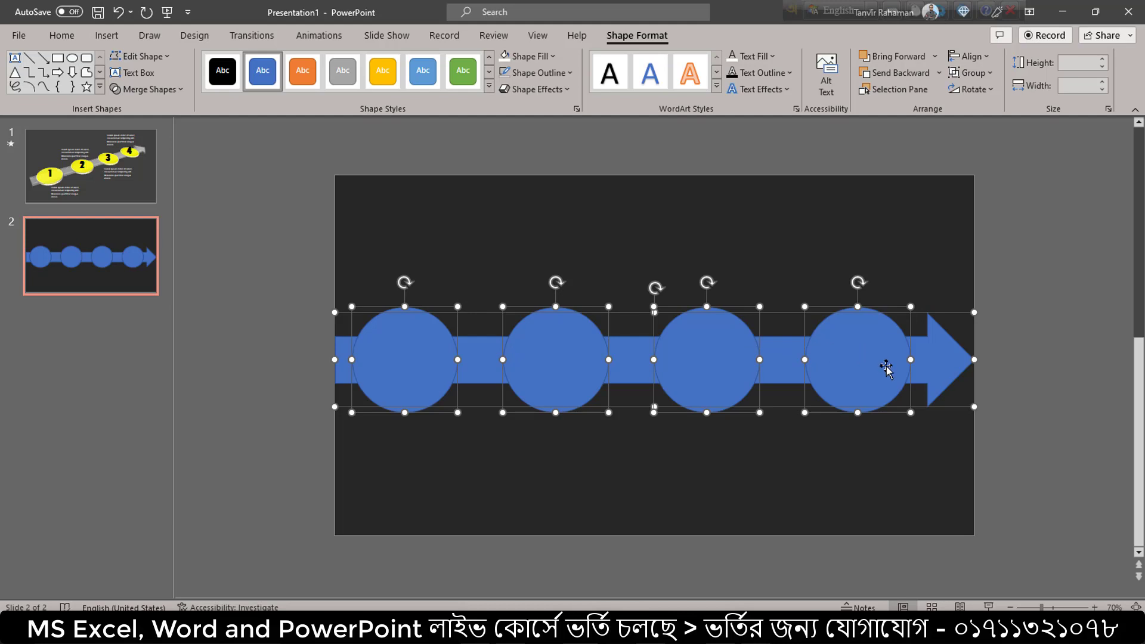
- Group the arrow and the four circles into one object
right_click(848, 346)
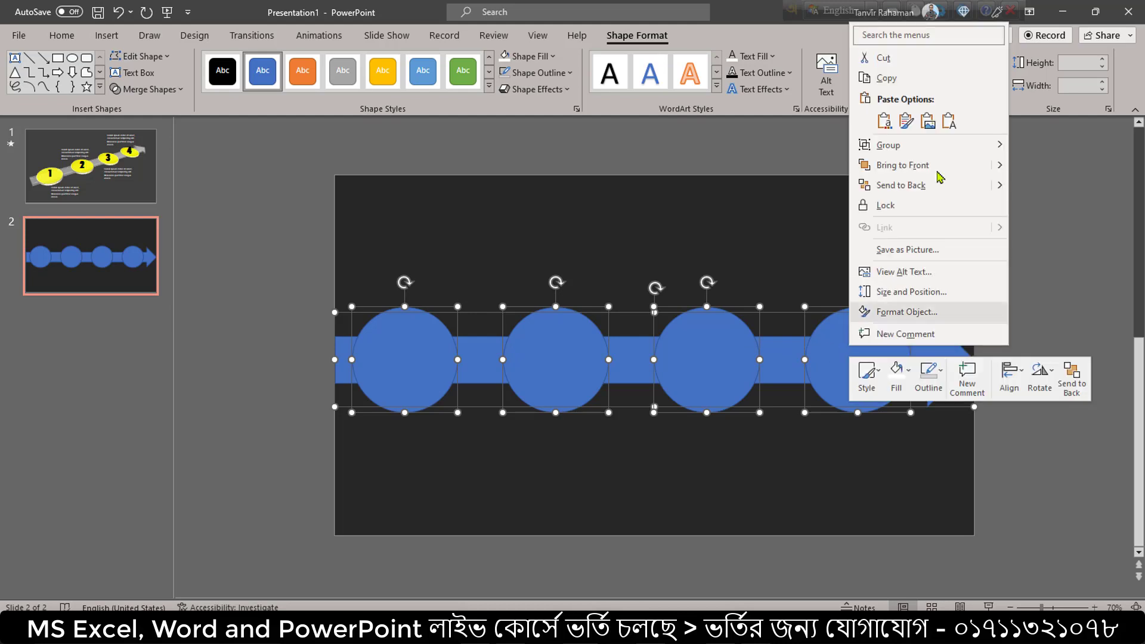
mouse_move(950, 146)
click(1024, 149)
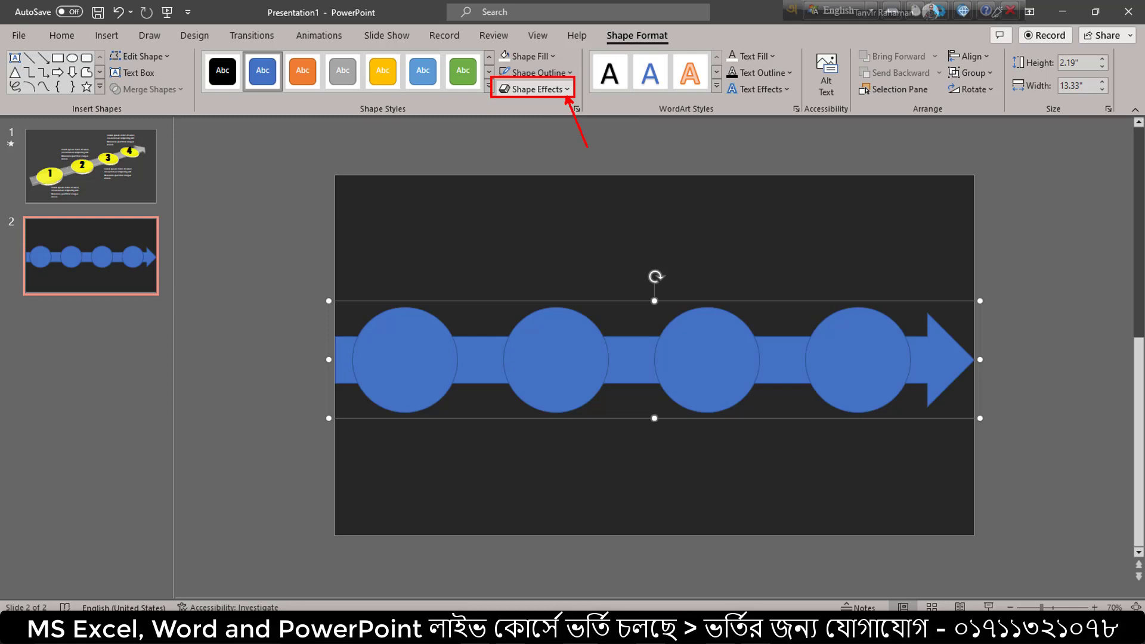
- Apply the Preset 10 shape effect to the grouped arrow and circles
click(567, 89)
mouse_move(561, 122)
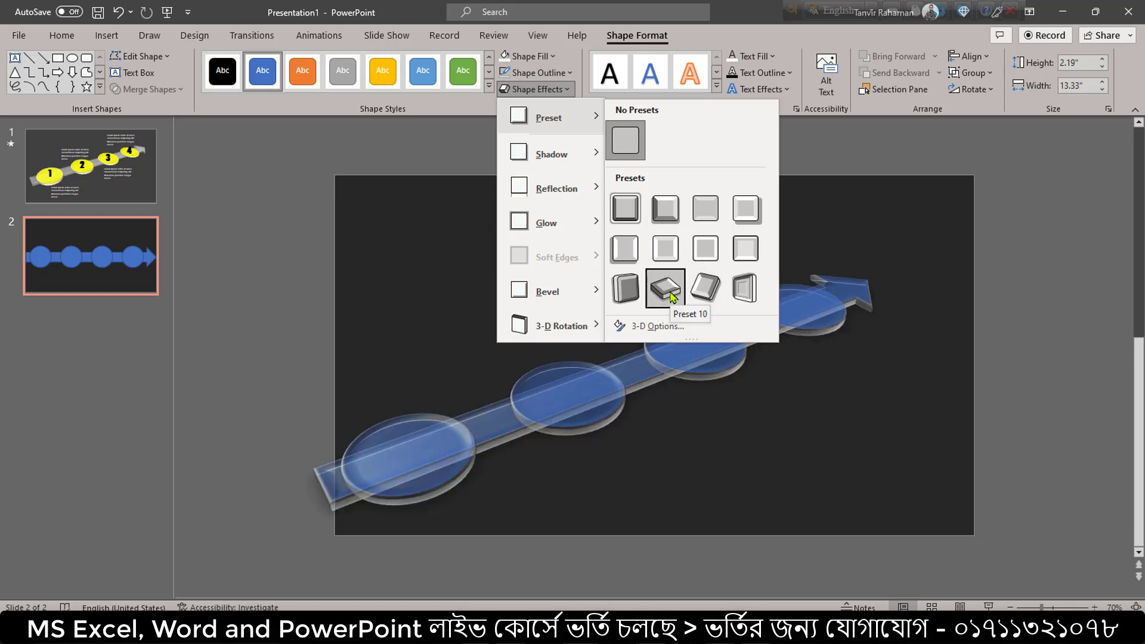
click(672, 294)
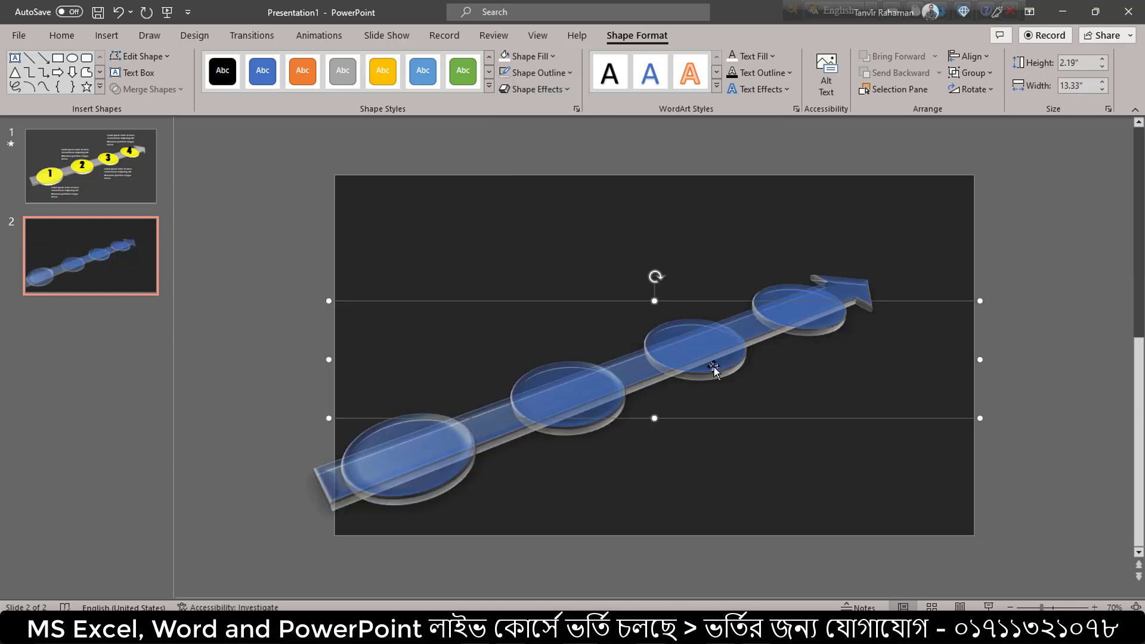
- Move the grouped arrow and circles up and to the right so the whole 3-D arrow sits within the slide
drag(701, 364, 756, 313)
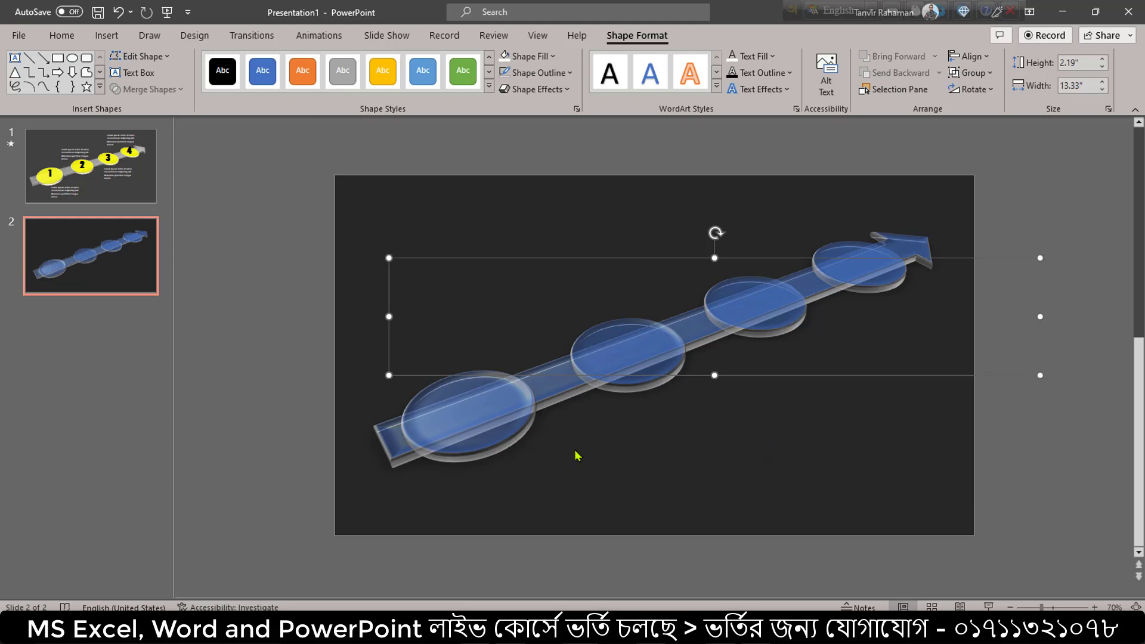
click(587, 468)
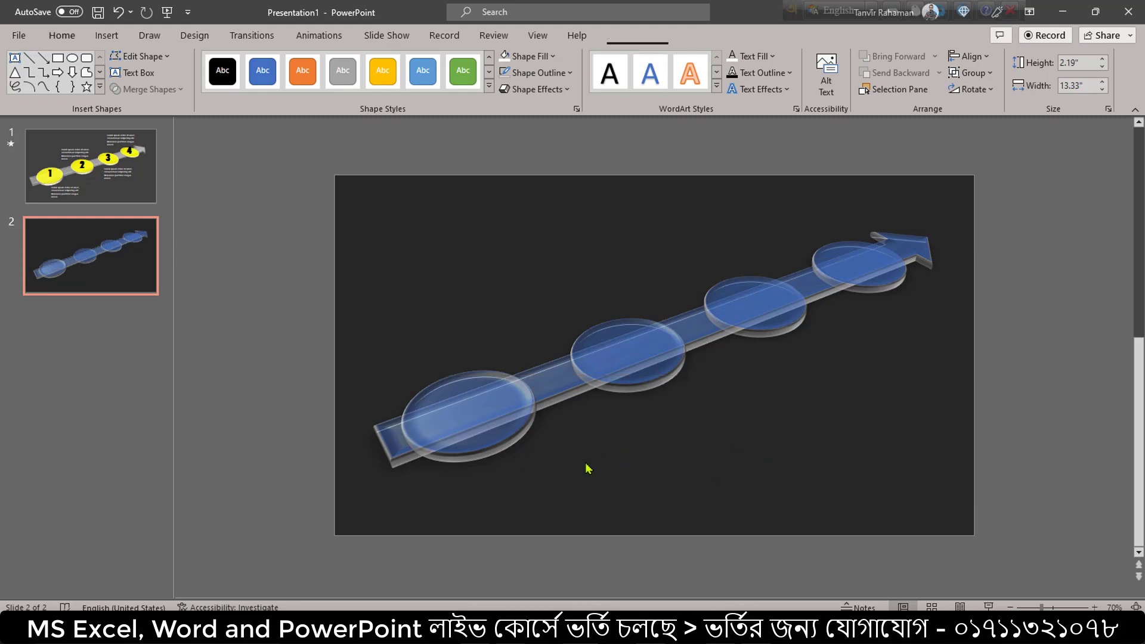
- Change the 3-D format material of the first, largest circle in the group to the second Standard material
click(473, 426)
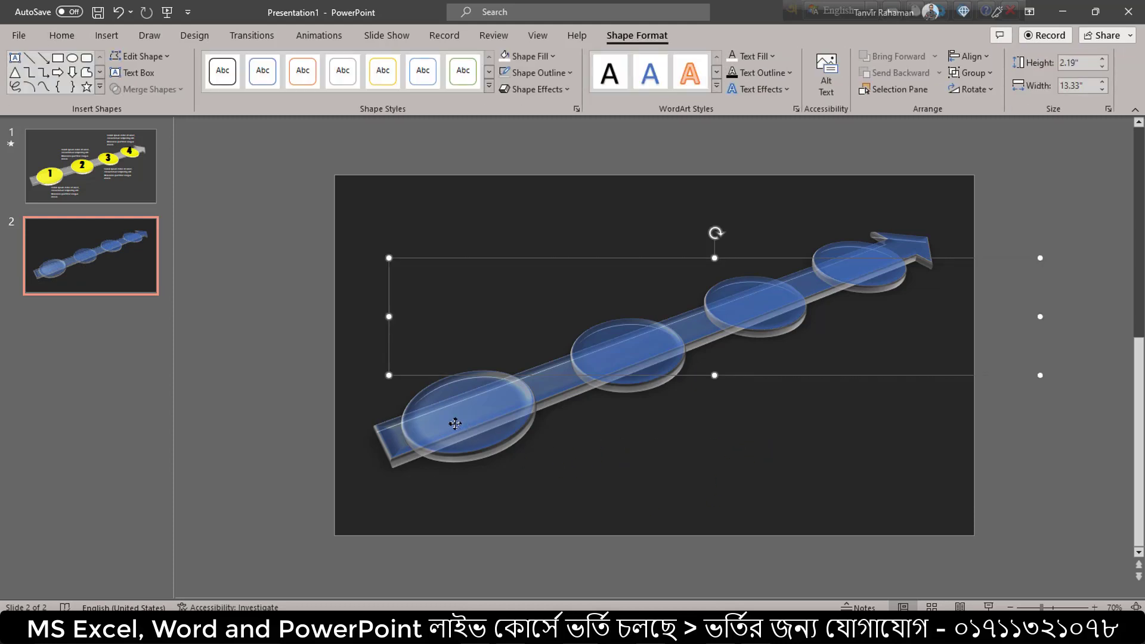
click(460, 421)
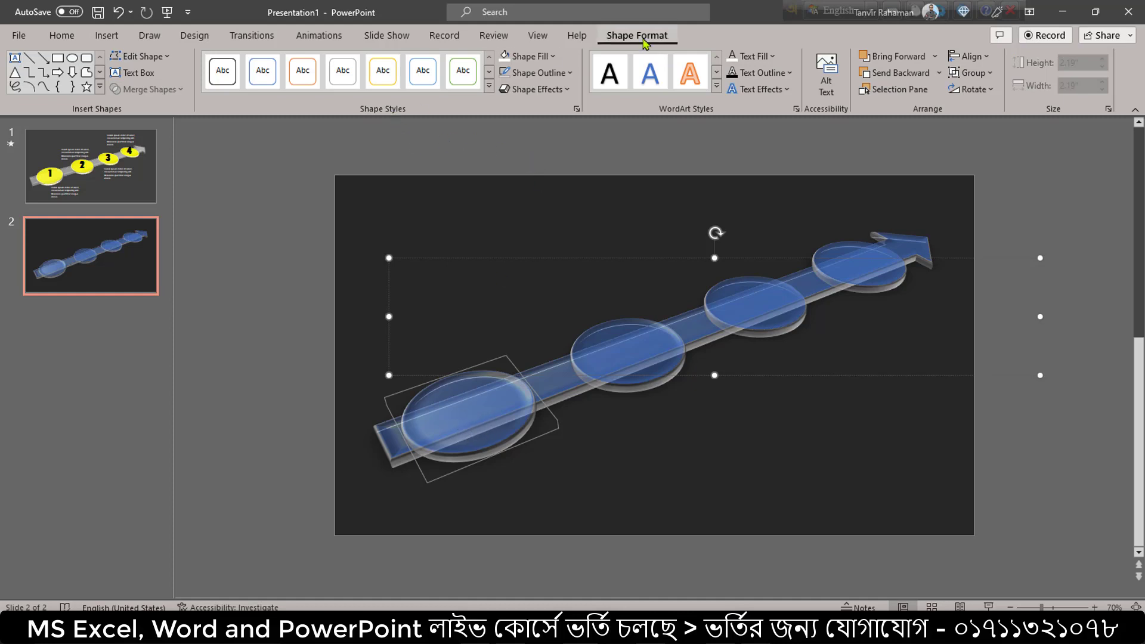
click(576, 110)
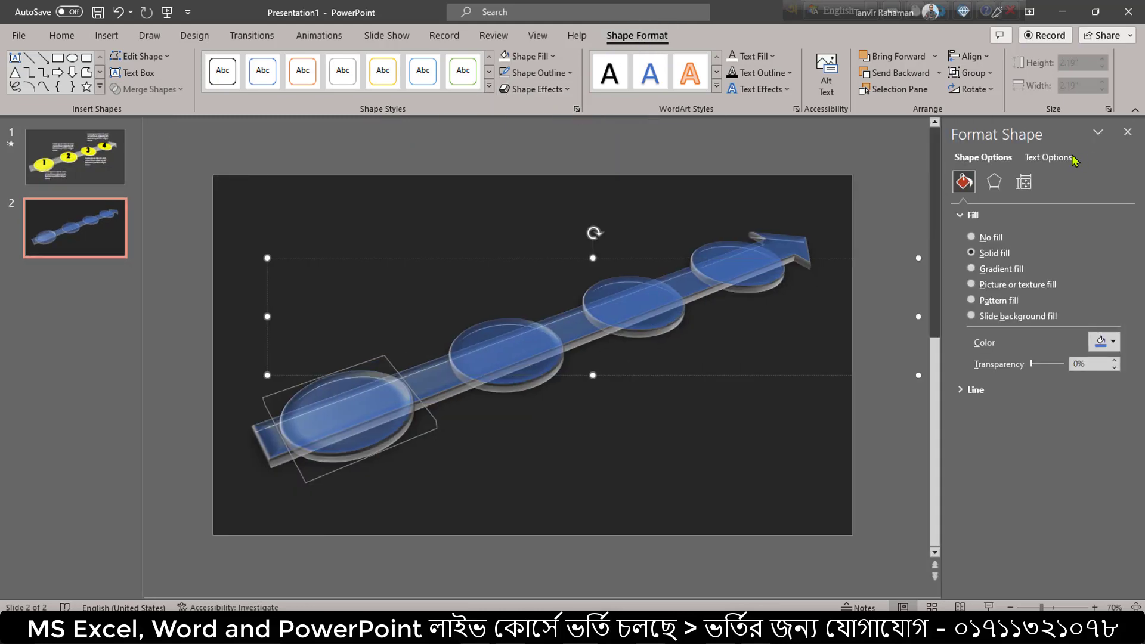
click(994, 186)
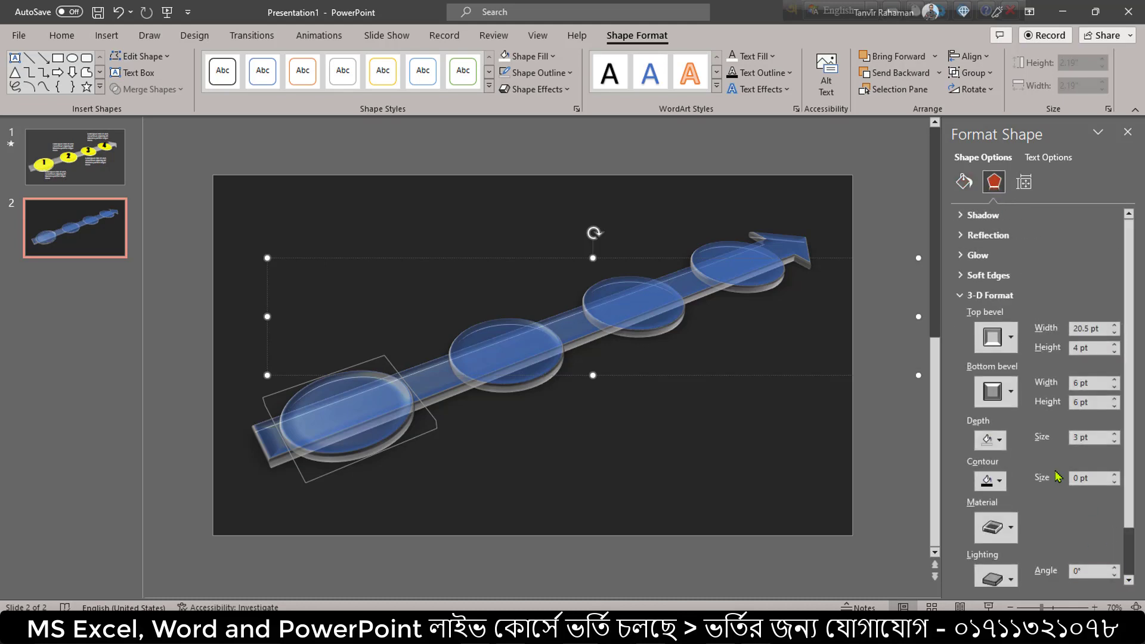
scroll(1058, 476, down, 2)
click(957, 239)
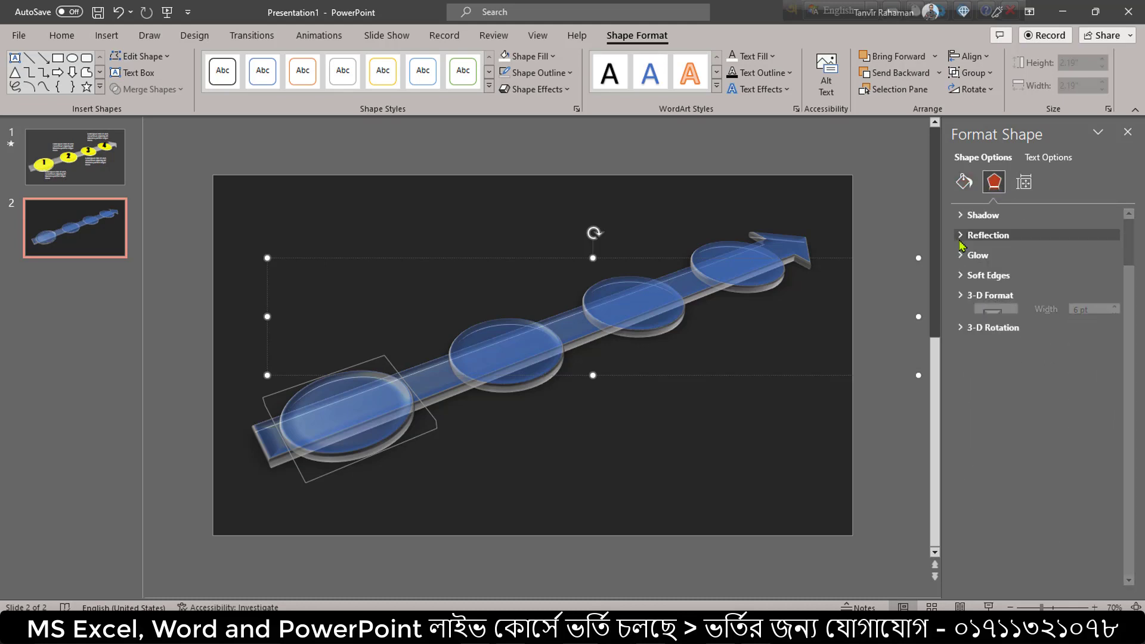
click(969, 295)
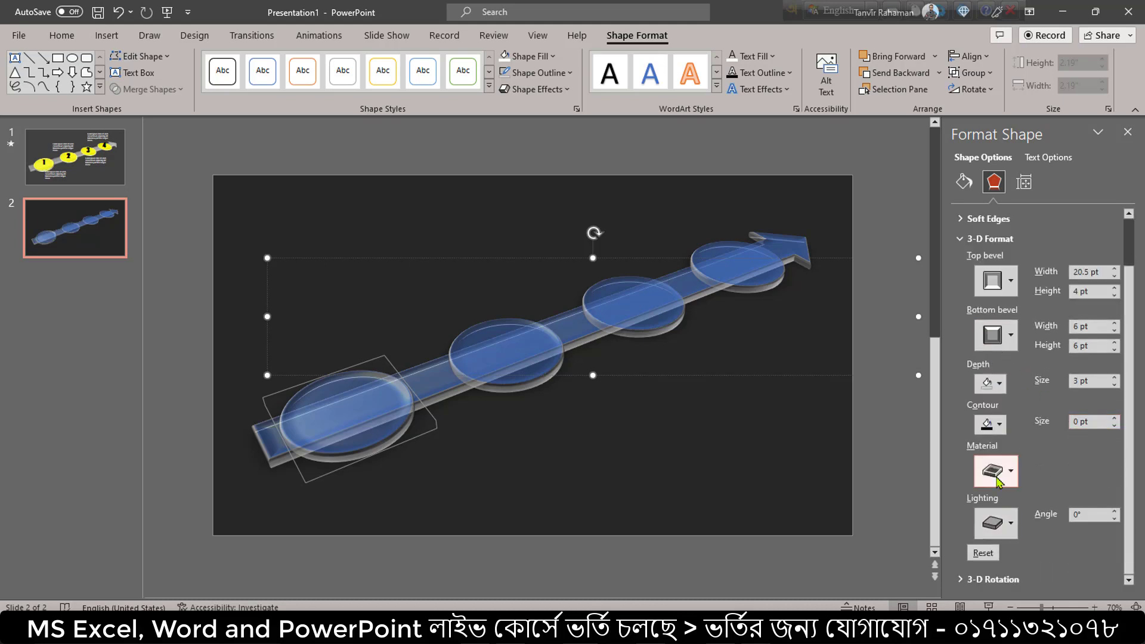
click(1008, 474)
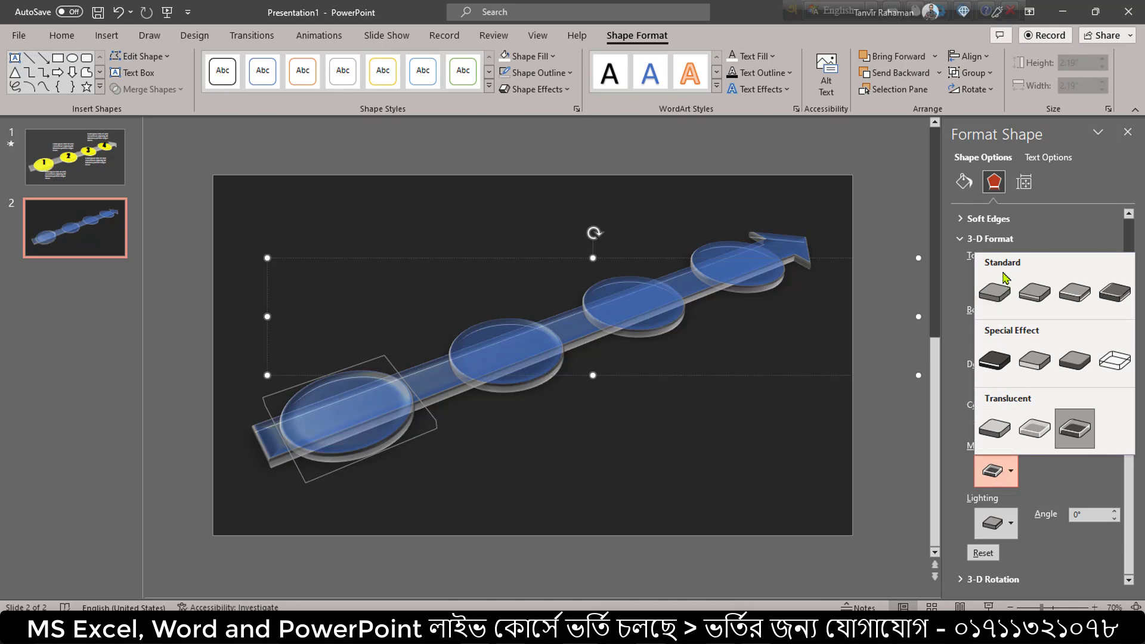
click(1031, 293)
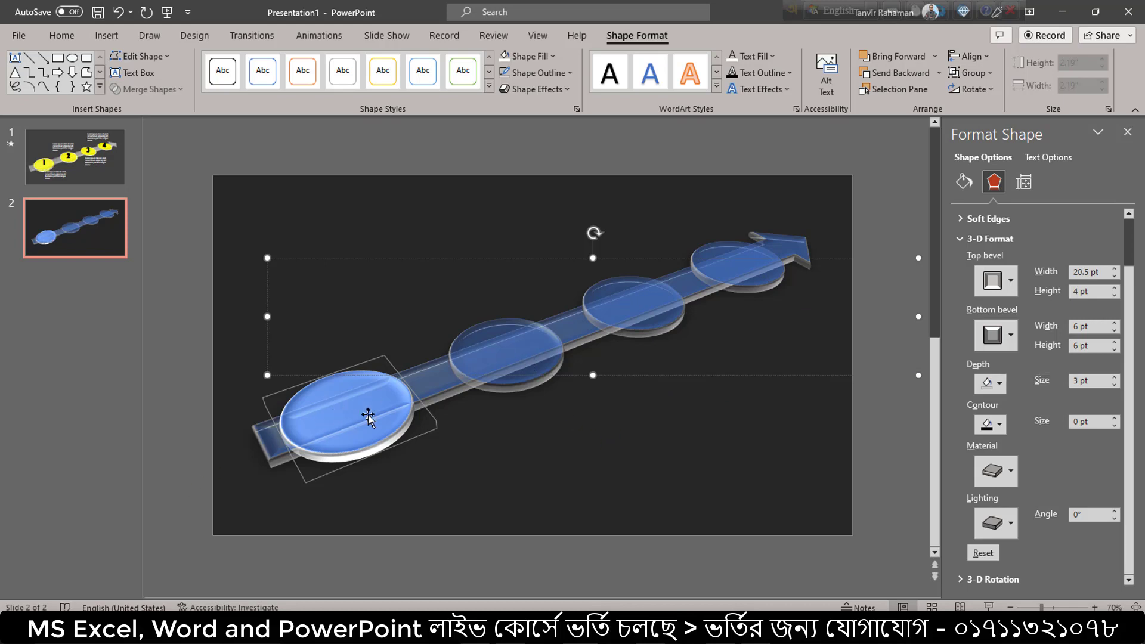
- Repeat the Standard material change on each of the other three circles along the arrow
click(528, 344)
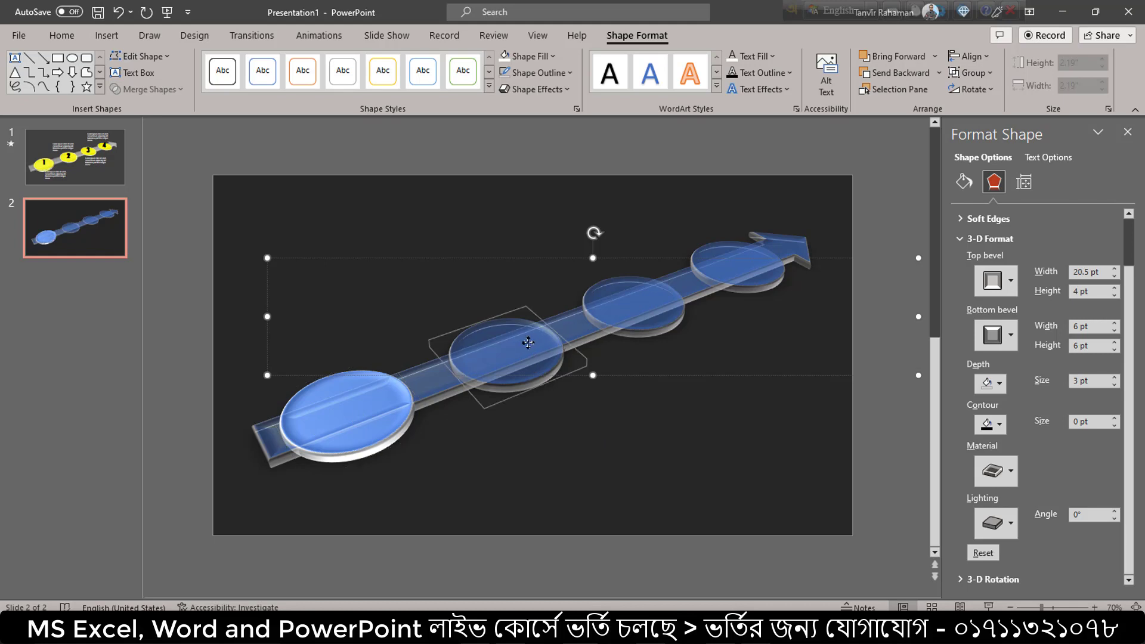
key(F4)
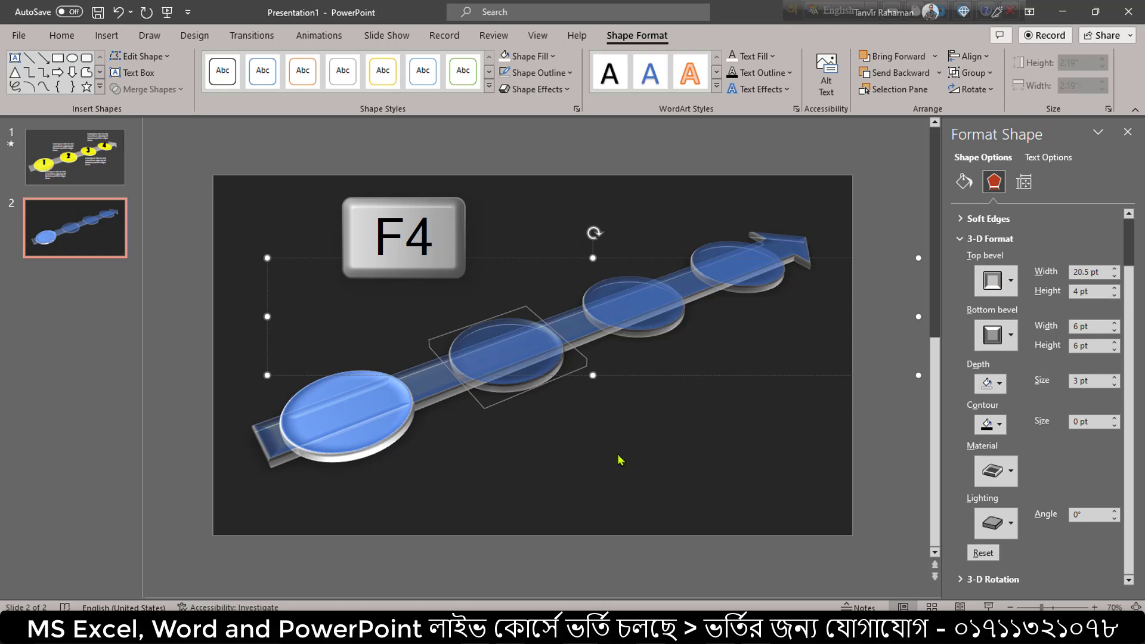
key(F4)
click(646, 313)
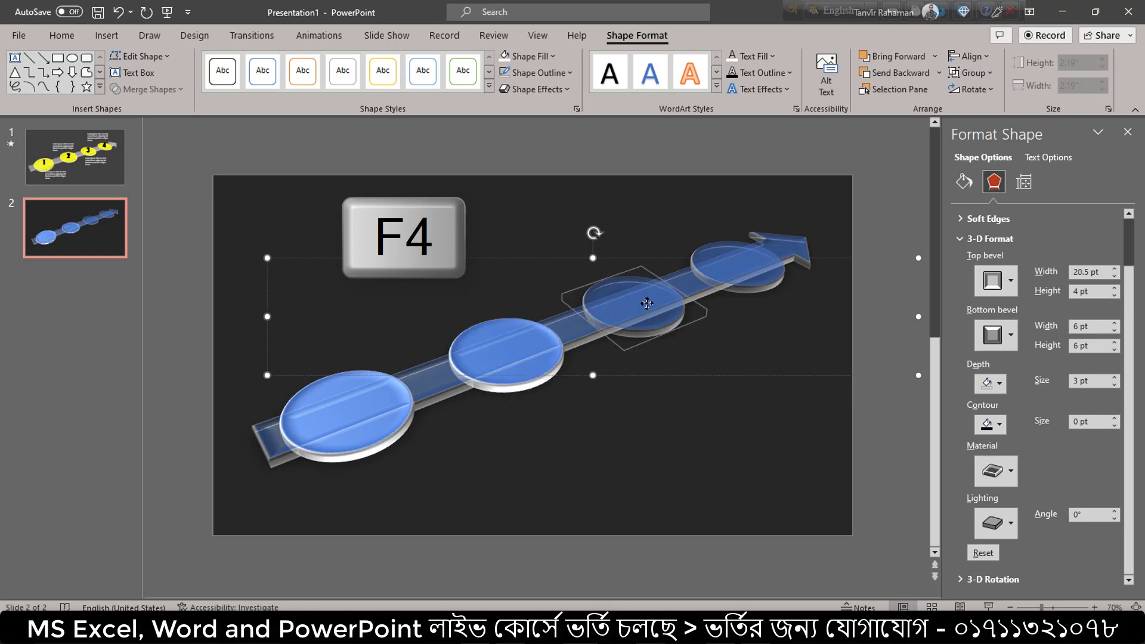
key(F4)
click(745, 270)
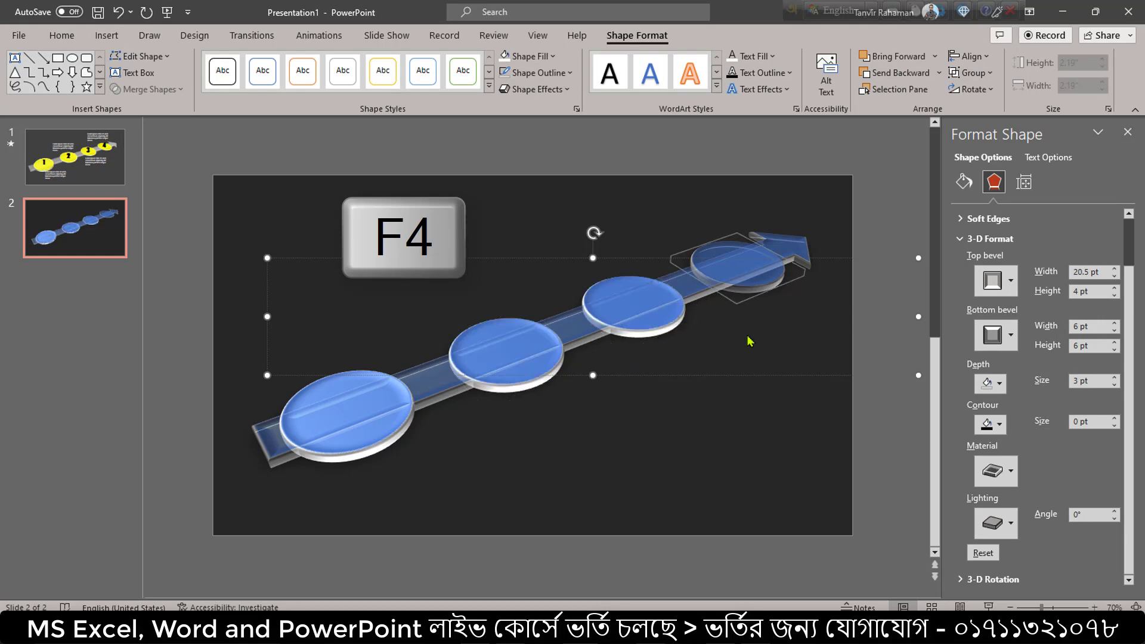
key(F4)
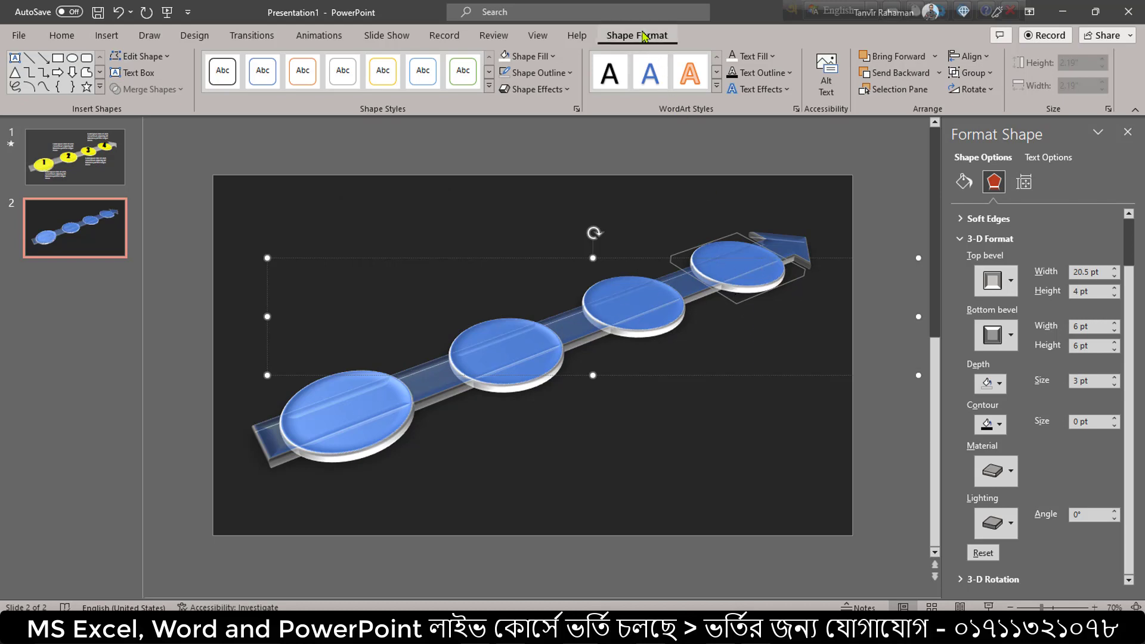
- Fill all four circles with the standard Yellow, starting with the one nearest the arrowhead
click(528, 56)
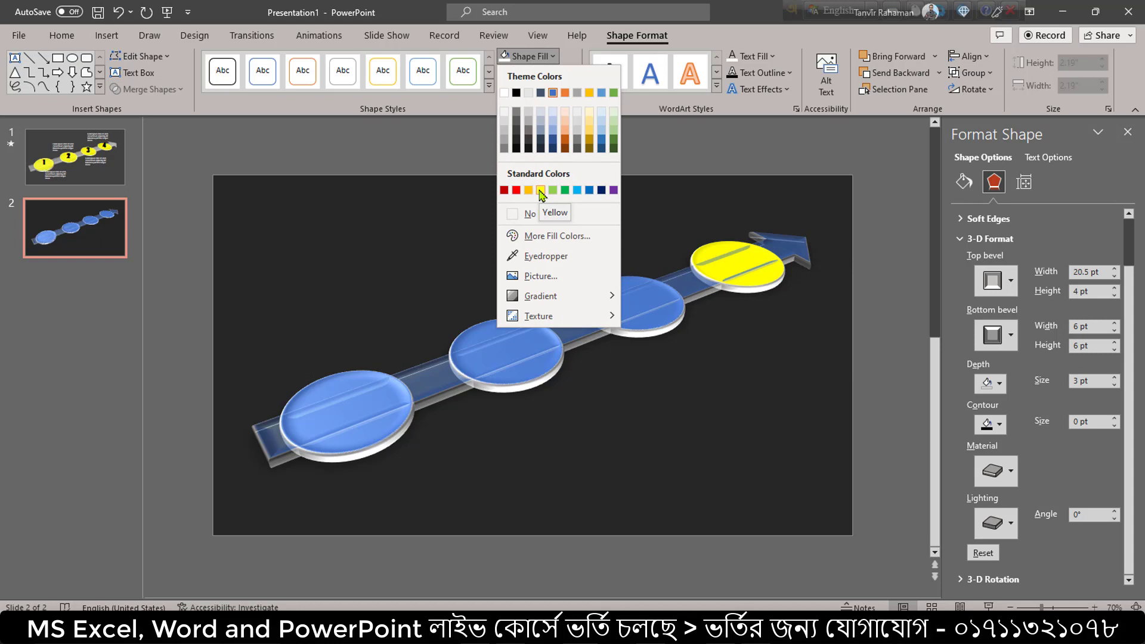
click(541, 191)
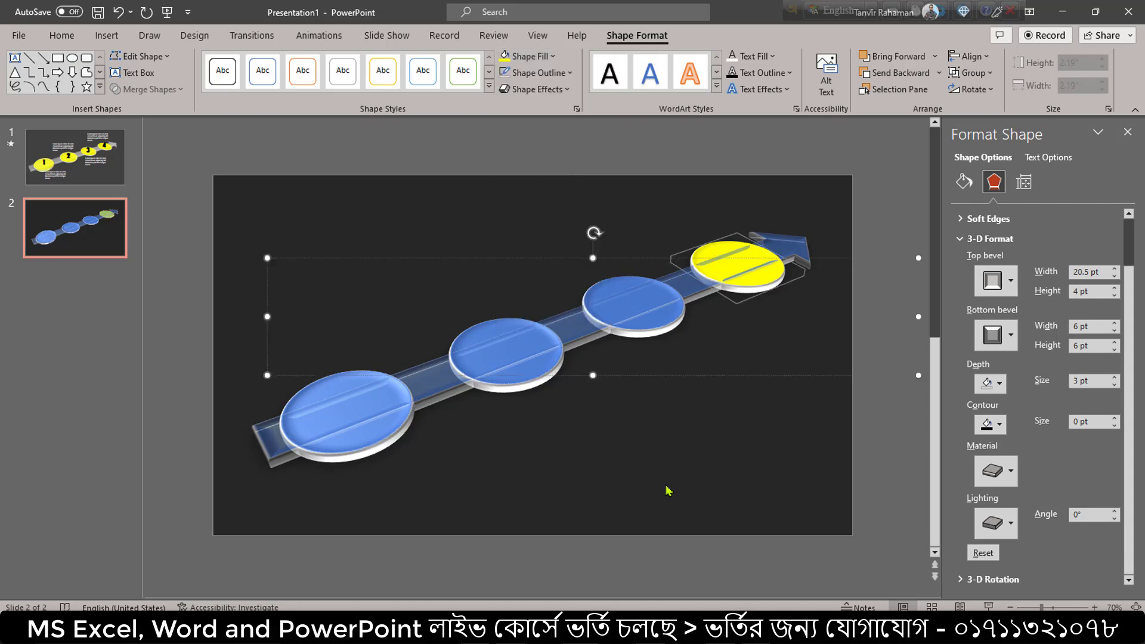
click(624, 318)
key(F4)
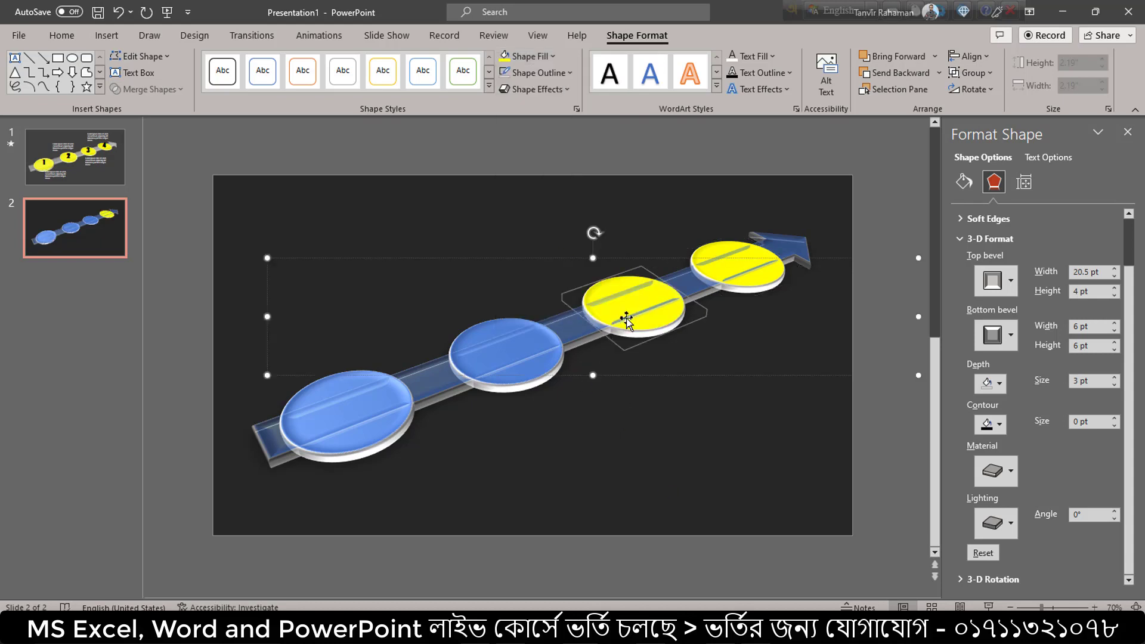
click(524, 350)
key(F4)
click(365, 417)
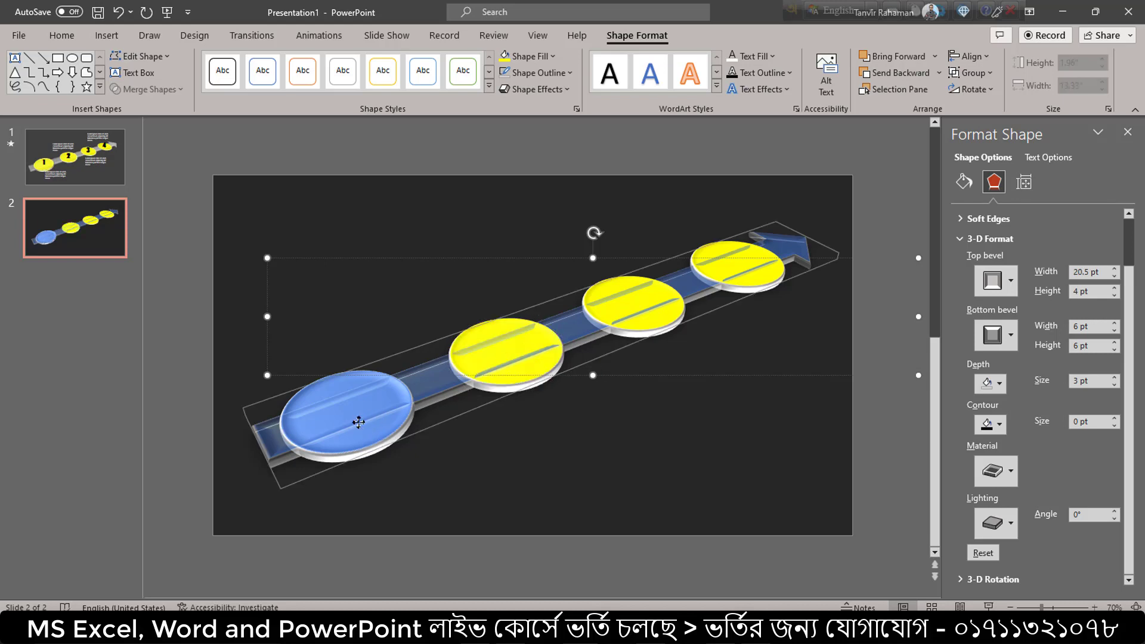
click(458, 487)
click(366, 416)
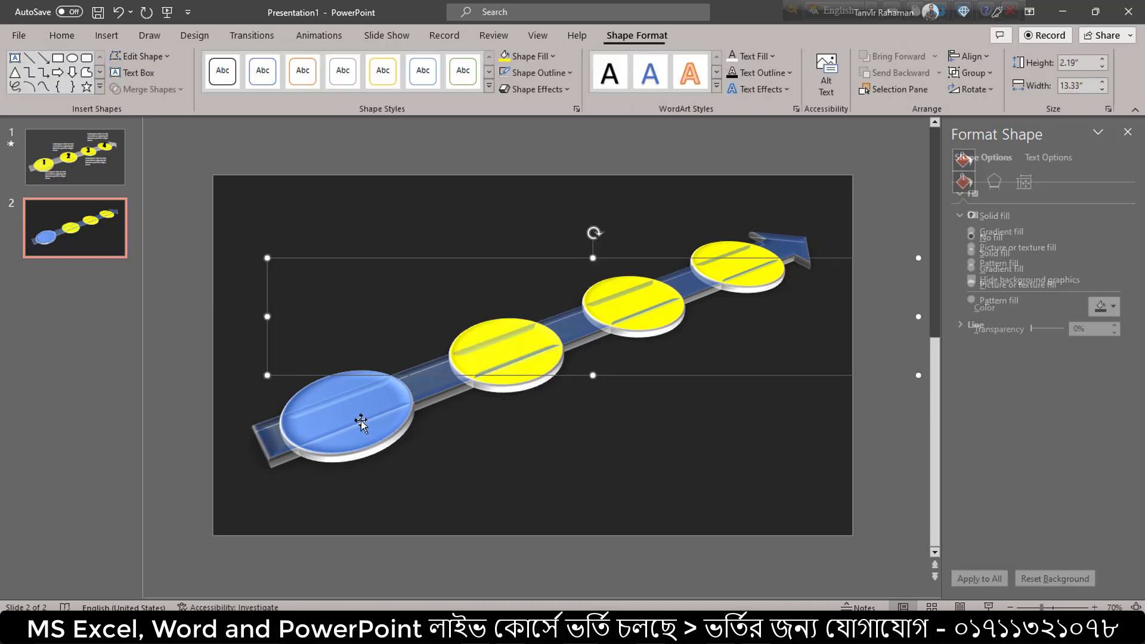
click(361, 419)
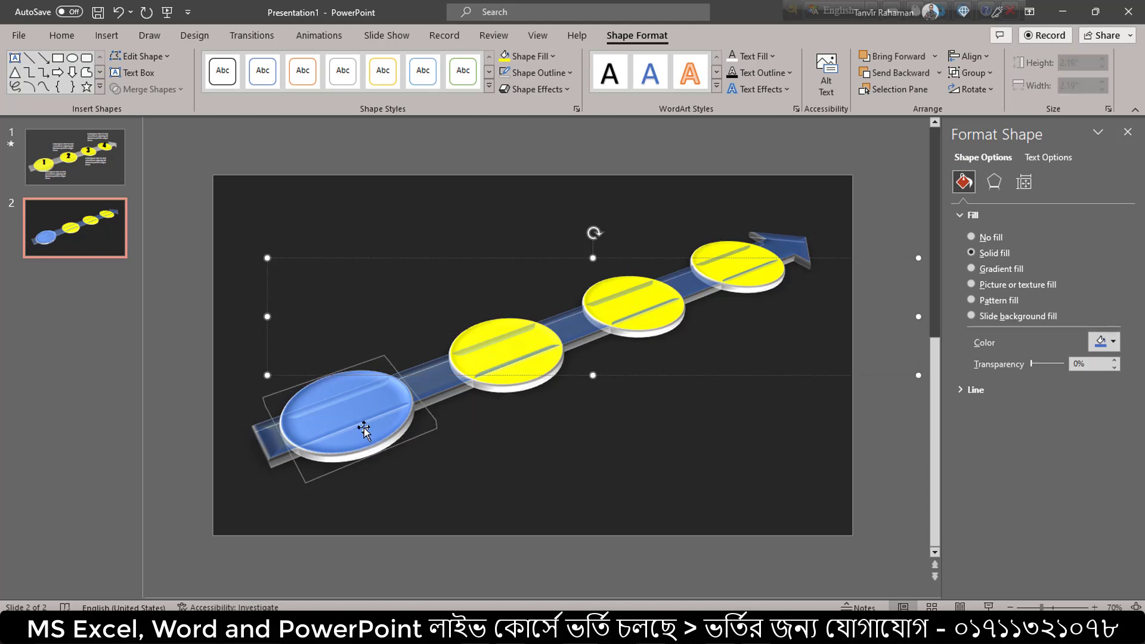
key(F4)
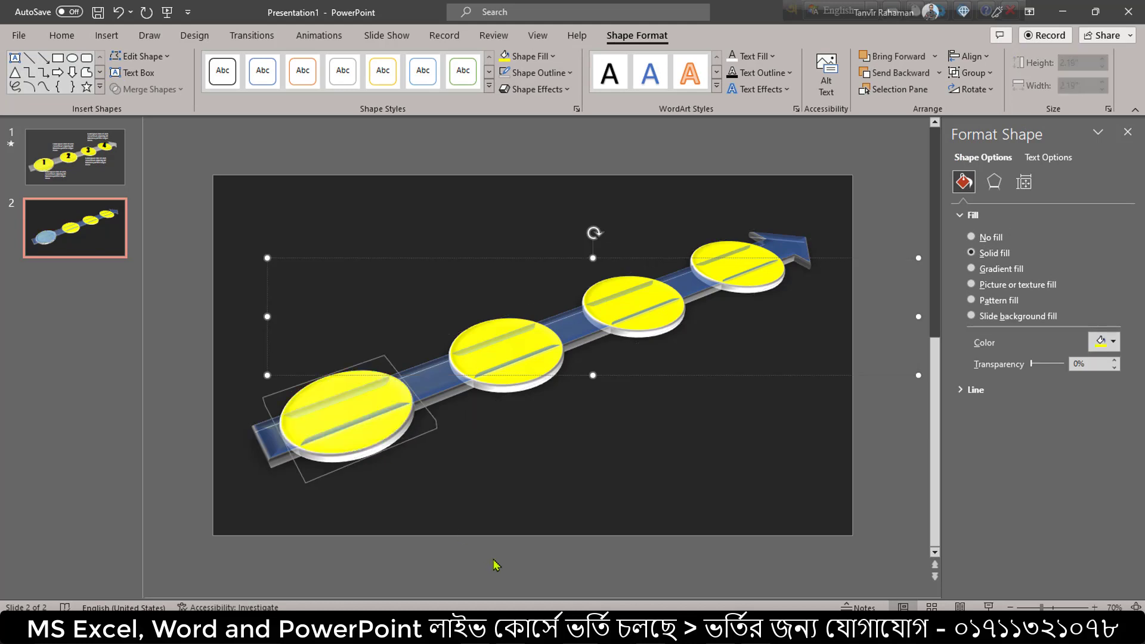
- Fill only the arrow in the group with the white theme color
click(778, 239)
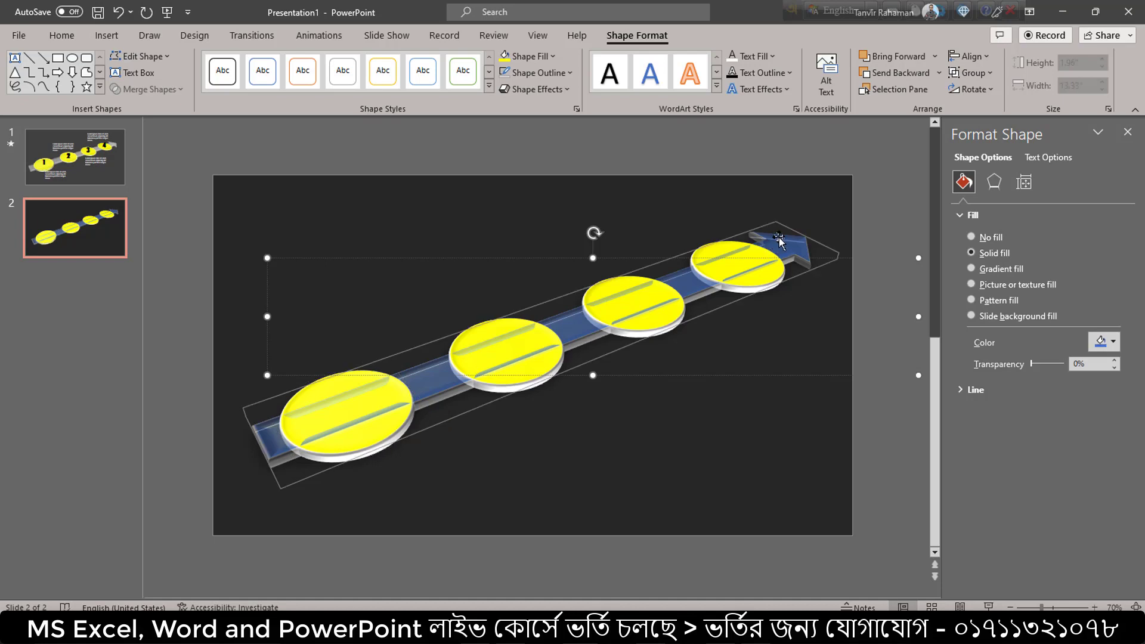
click(689, 447)
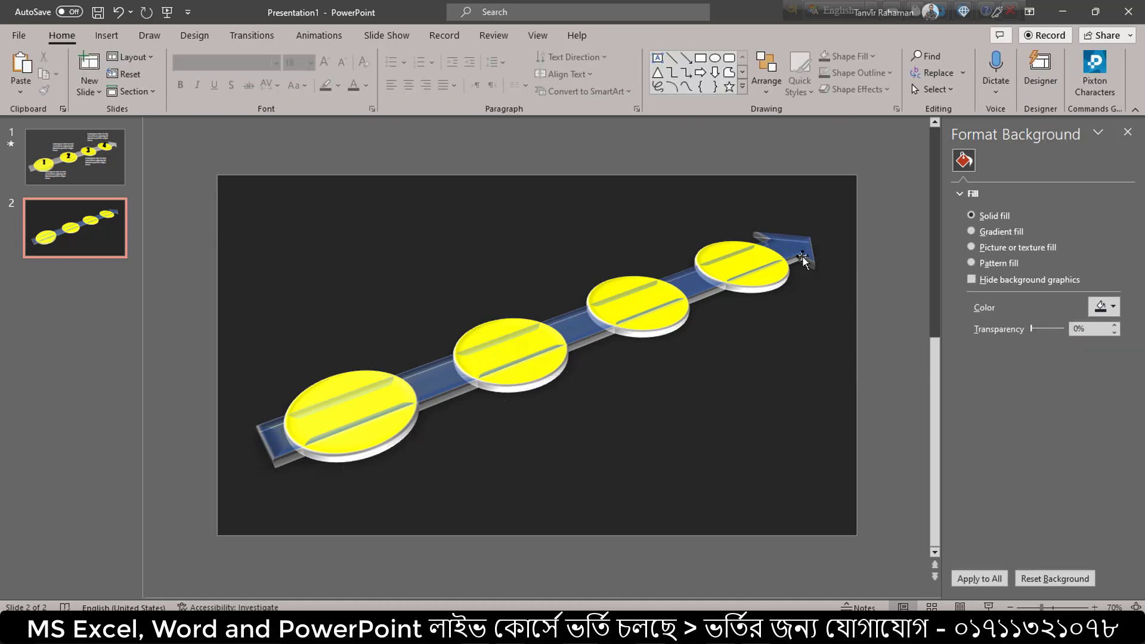
click(793, 243)
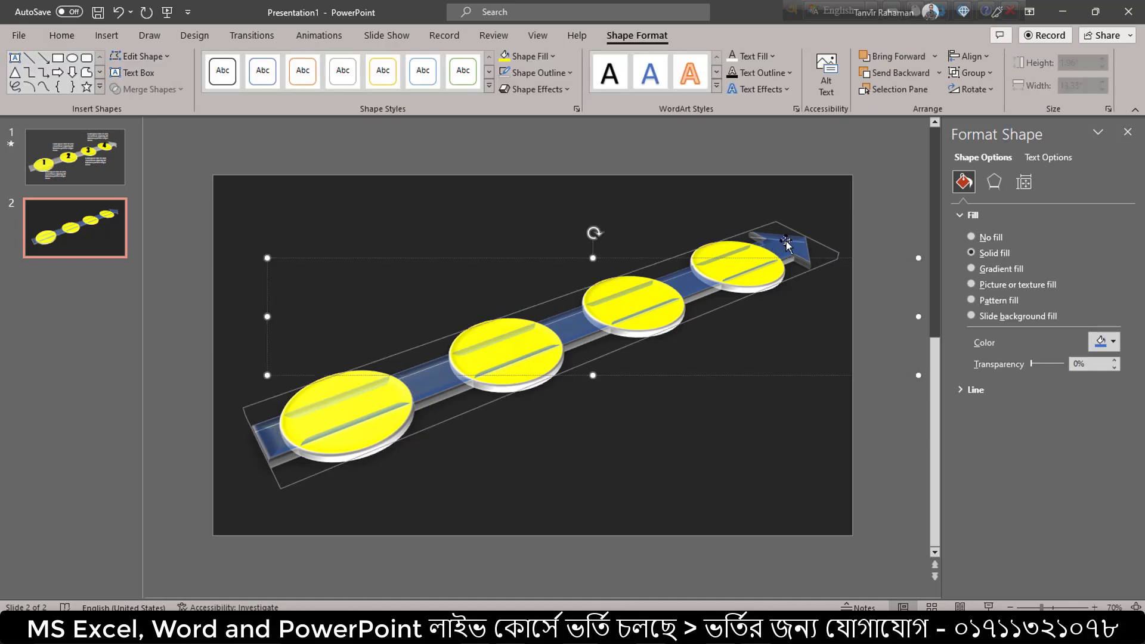
click(552, 58)
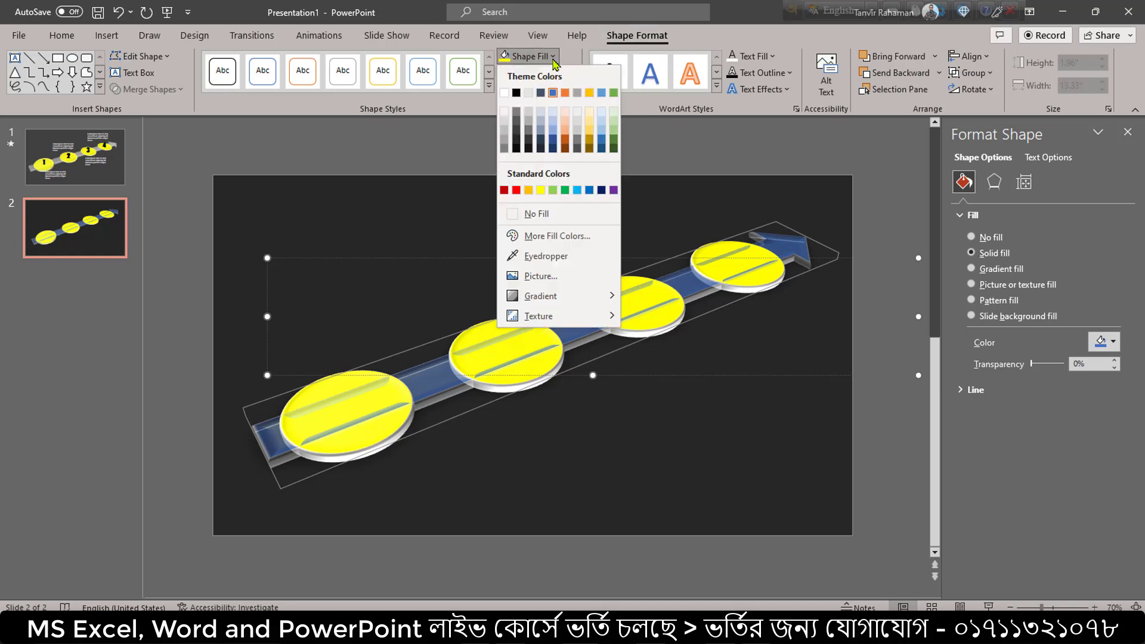
click(504, 94)
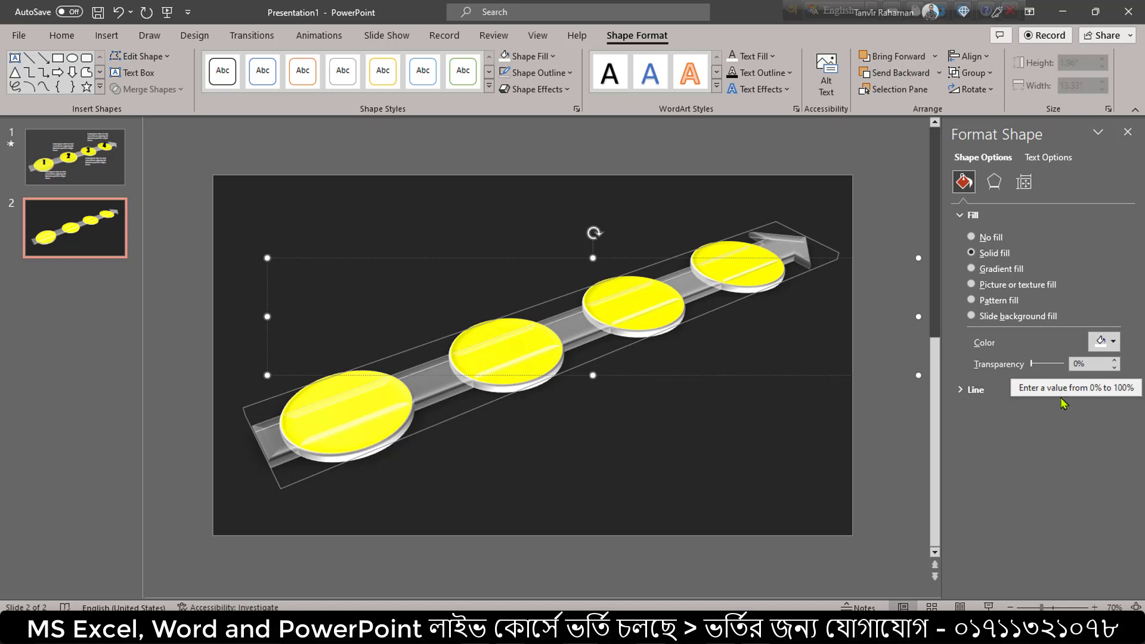
click(675, 451)
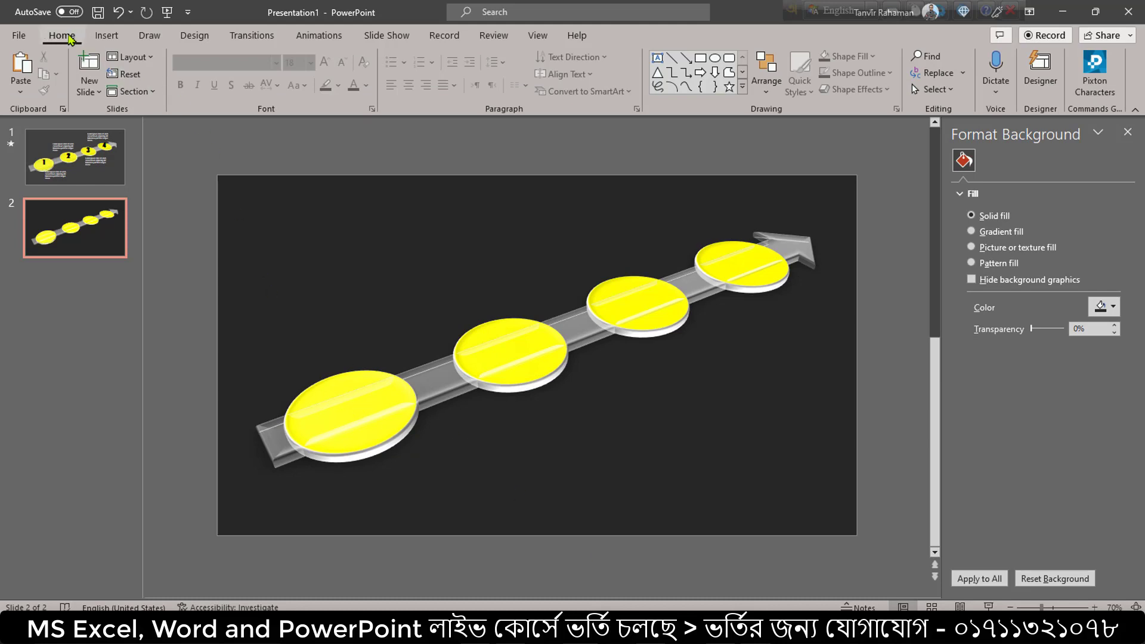
- Draw a small text box on the first, largest circle and enter 1 in it
click(657, 58)
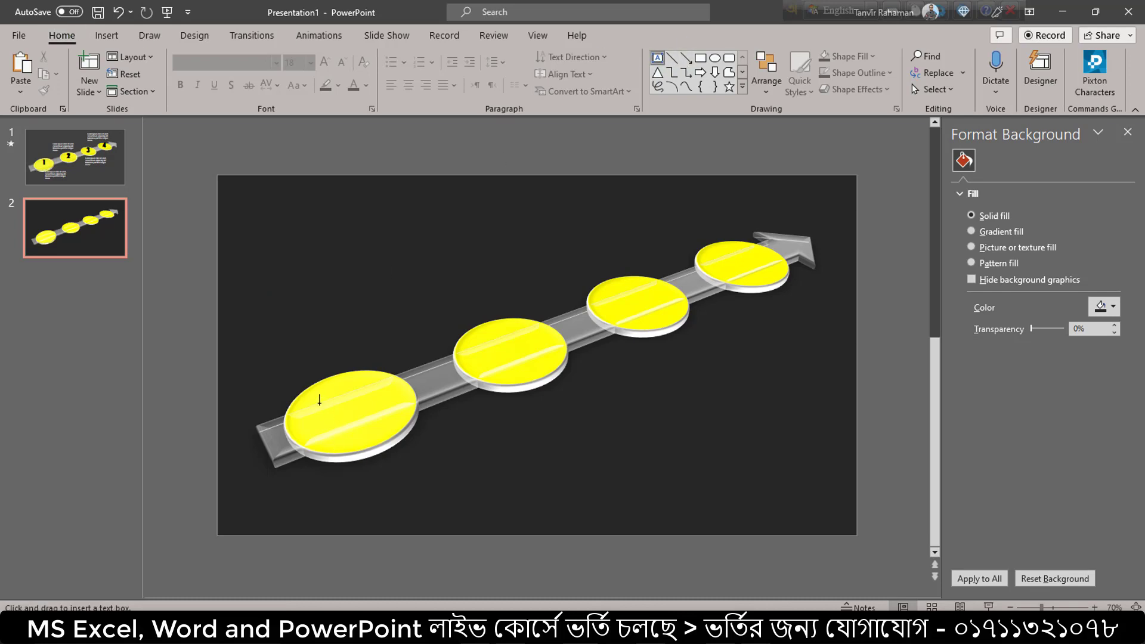
drag(318, 395, 381, 429)
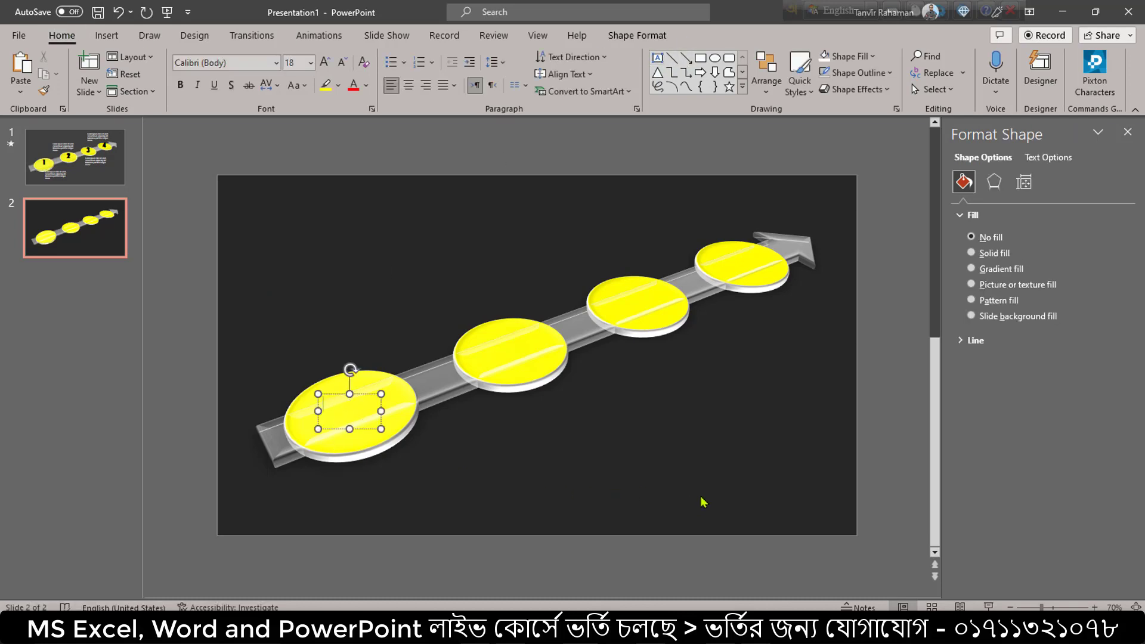
text(1)
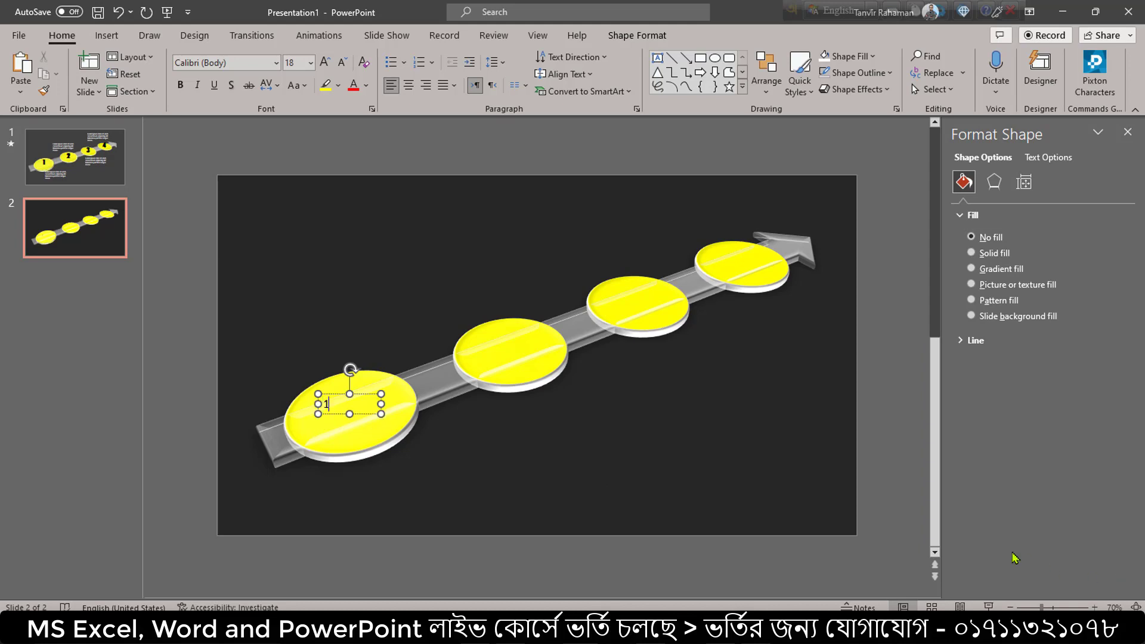
- Format the number 1 in Tw Cen MT Condensed Extra Bold and enlarge it to 48 pt
key(ctrl+a)
click(253, 66)
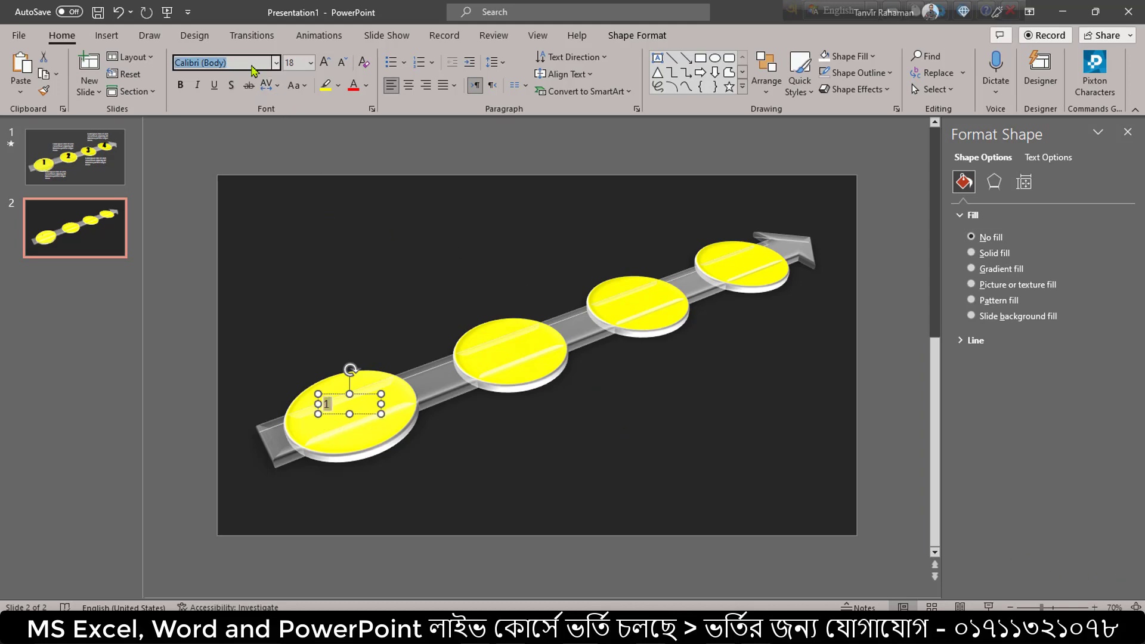
text(Tw Cen MT Condensed E)
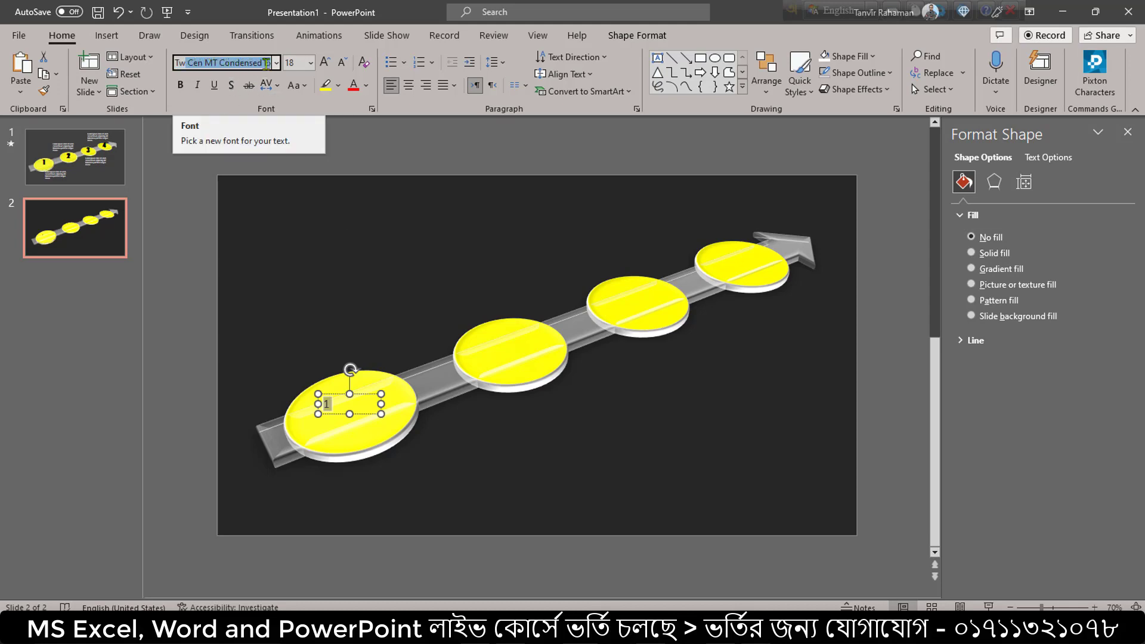
key(Return)
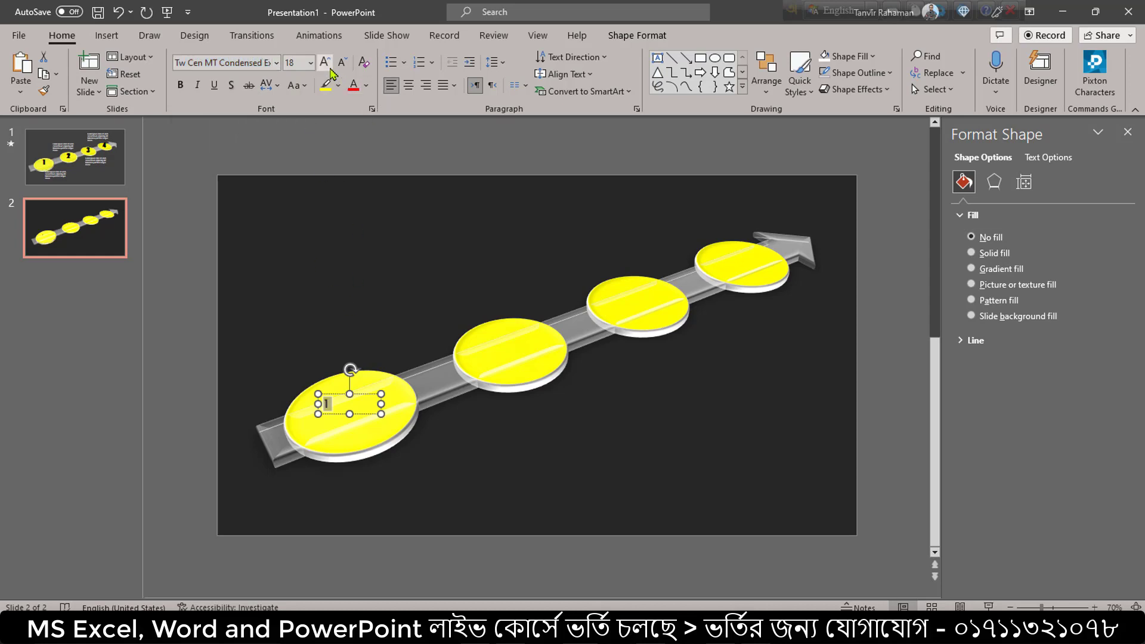
click(325, 63)
click(325, 63)
click(325, 63)
click(325, 63)
click(325, 63)
click(325, 64)
click(325, 64)
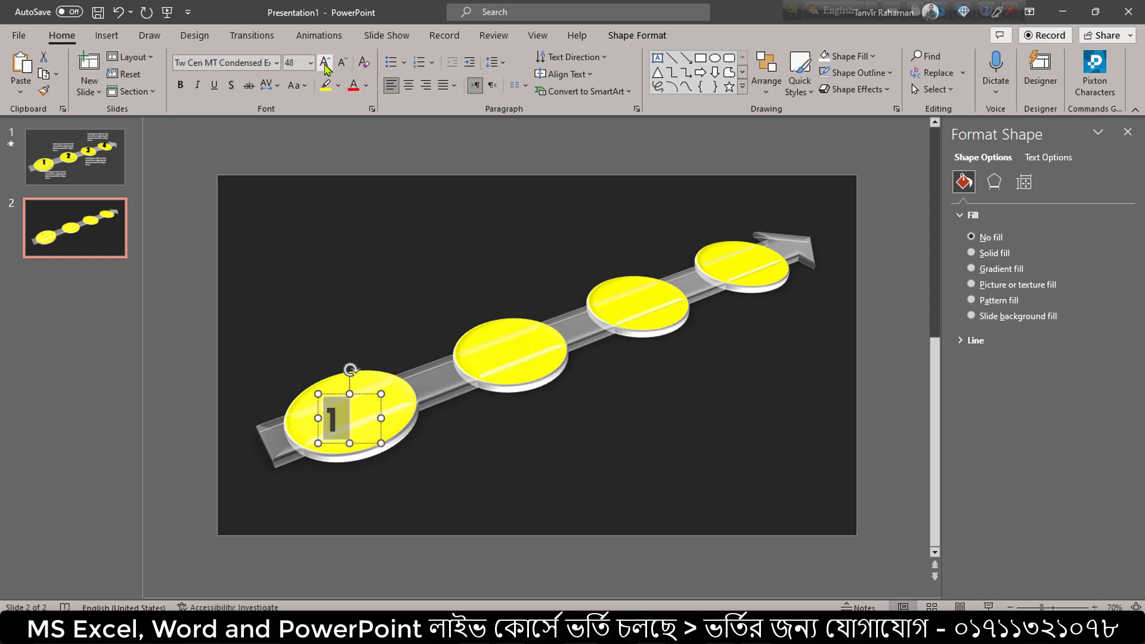
- Make the number 1 bold at 60 pt and center it in a narrower text box on the first circle
click(325, 64)
click(325, 63)
click(181, 85)
drag(382, 421, 356, 383)
click(409, 86)
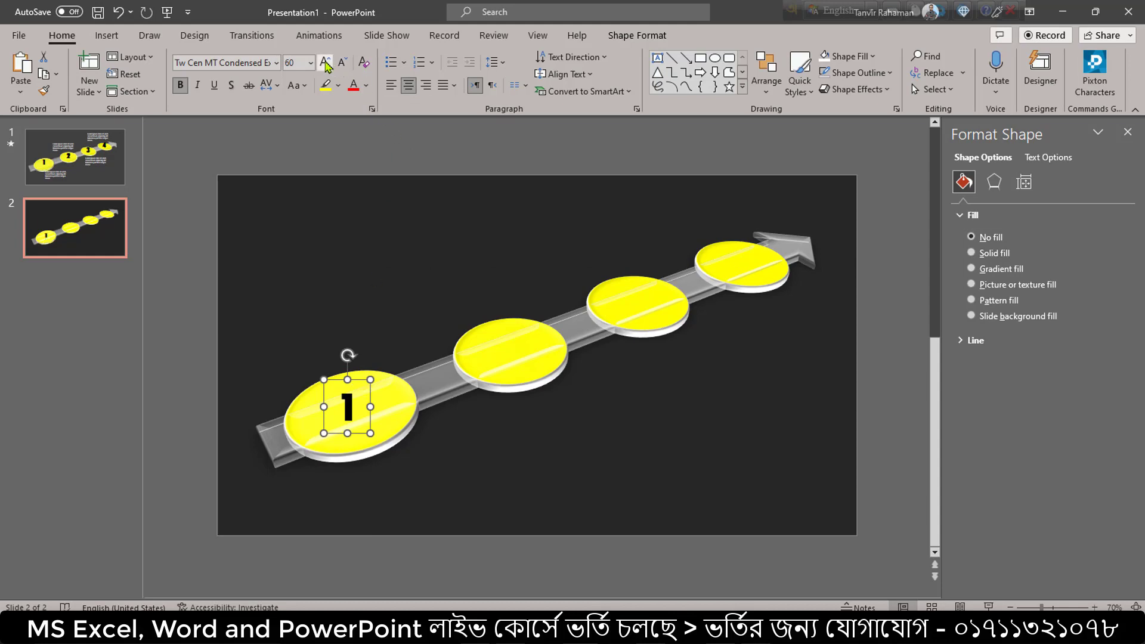
- Enlarge the number 1 to 80 pt and move it up slightly to the middle of the first circle
click(325, 62)
click(325, 62)
click(325, 63)
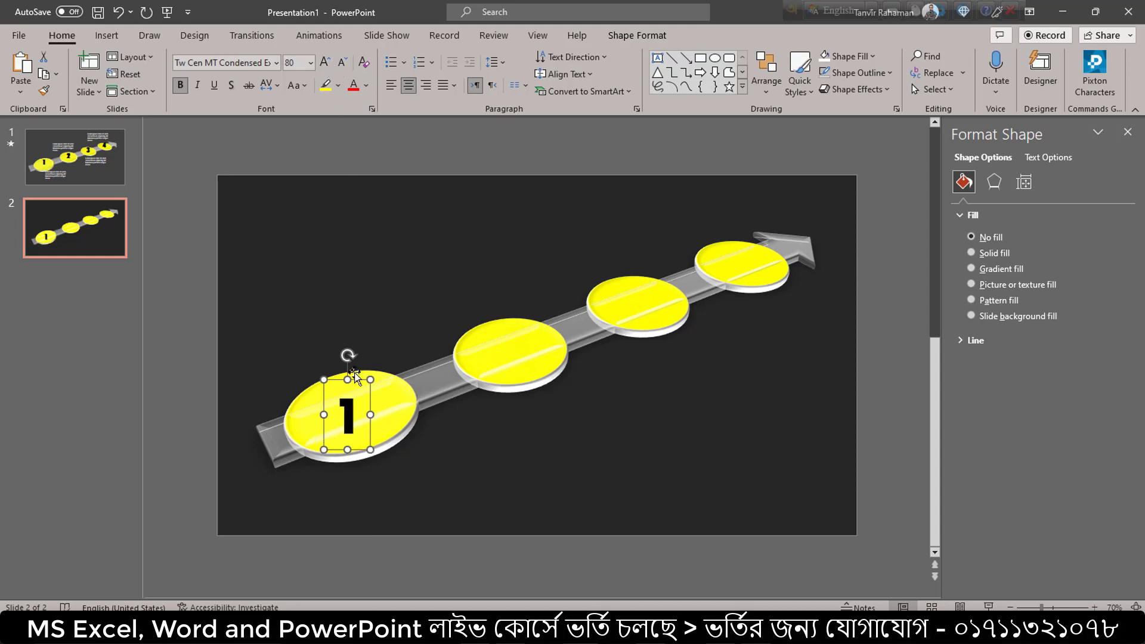
drag(354, 375, 351, 370)
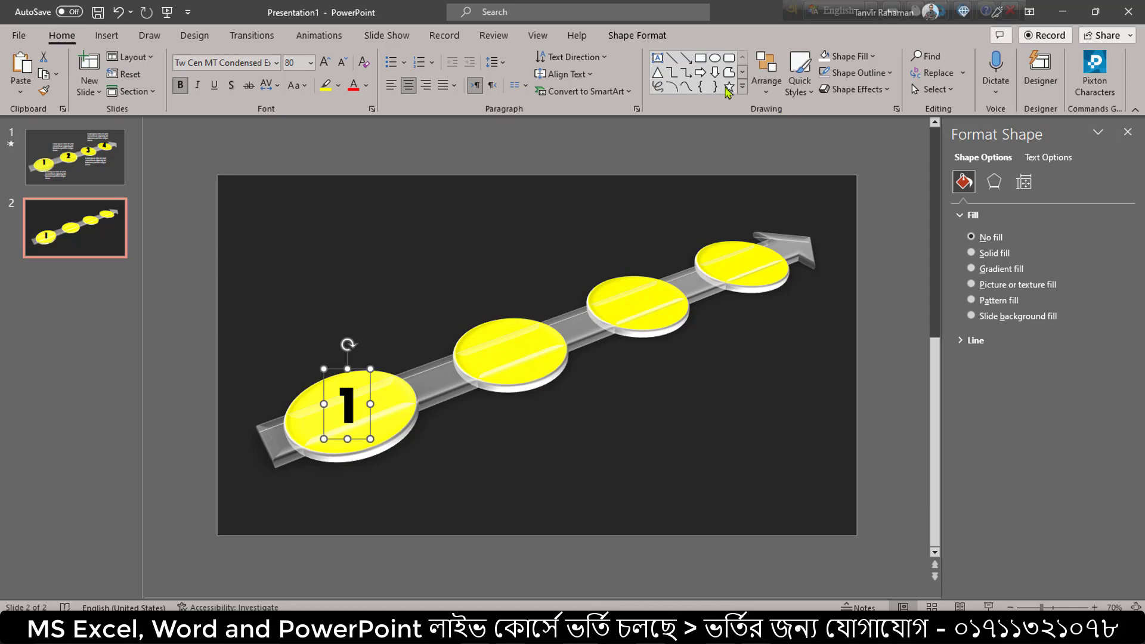
- Draw a text box just below and to the right of the first circle and generate placeholder text with =lorem(1,1)
click(657, 59)
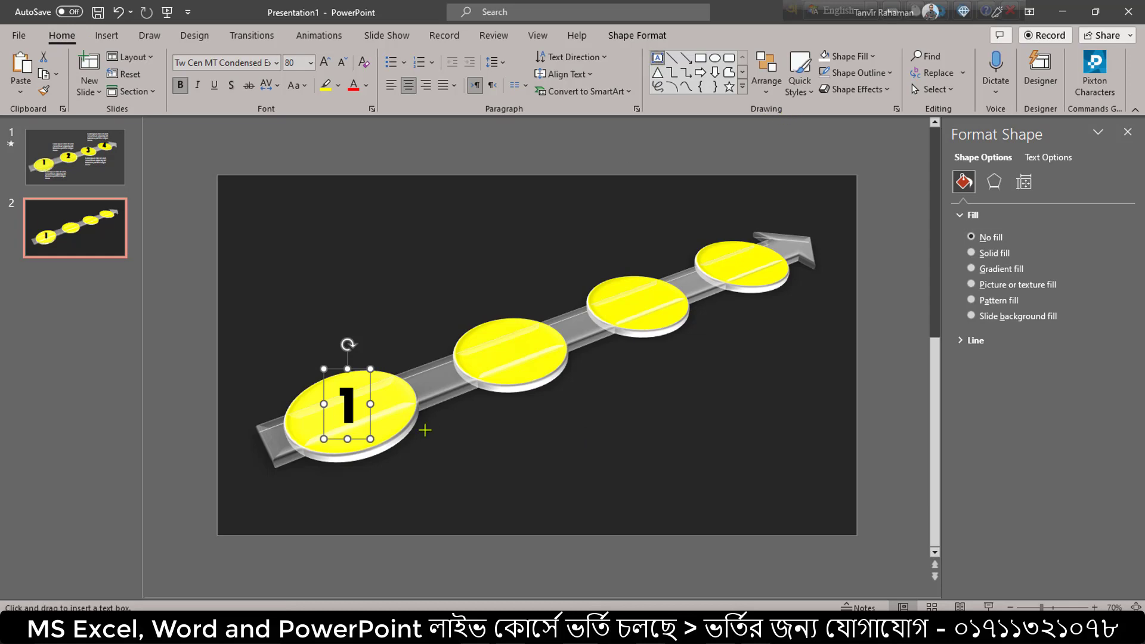
drag(424, 429, 560, 500)
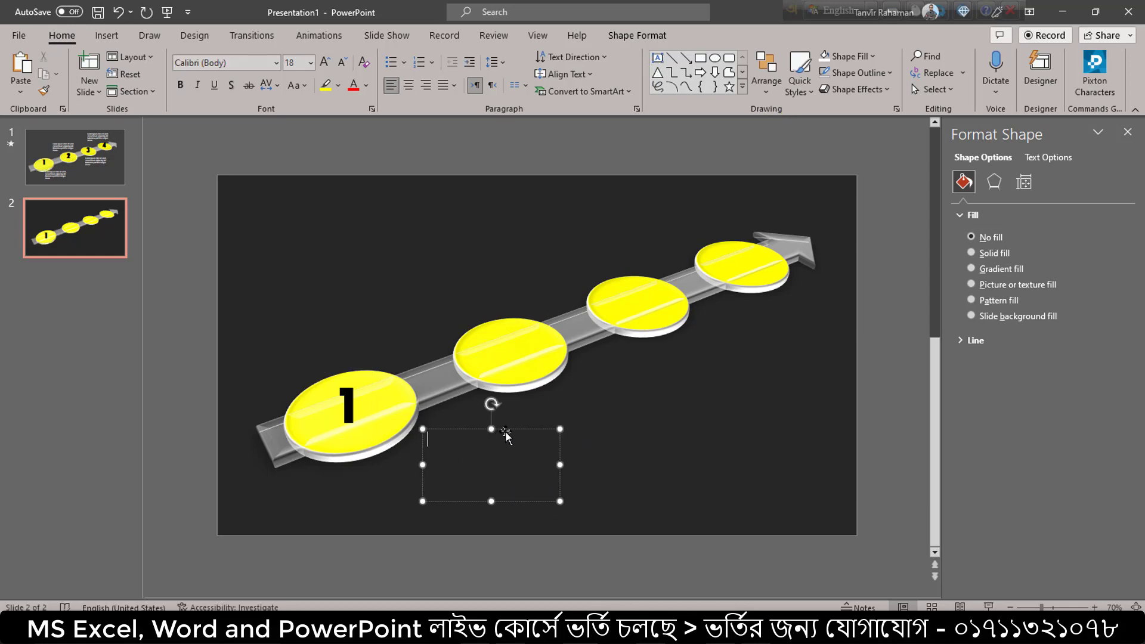
drag(505, 432, 482, 450)
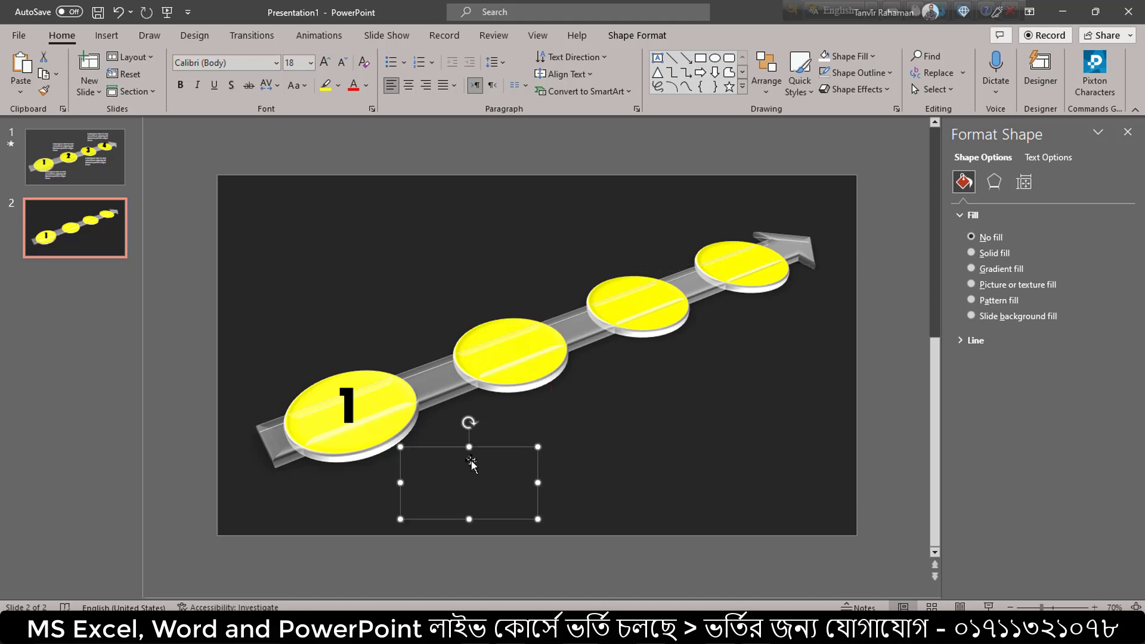
click(457, 469)
text(=)
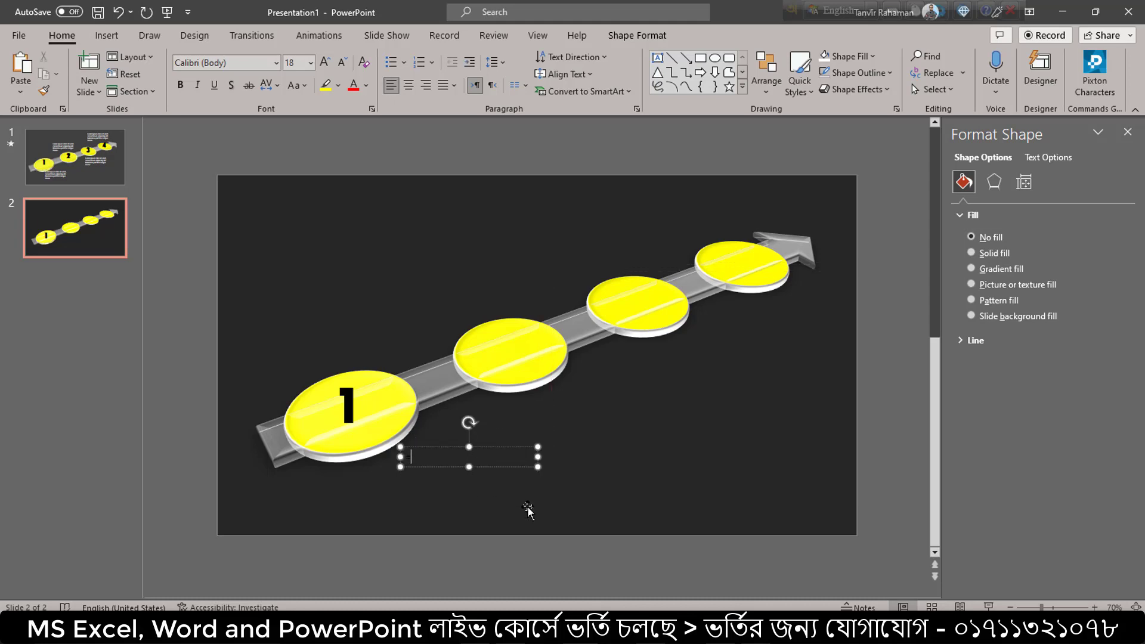
text(lorem(1,1))
key(Return)
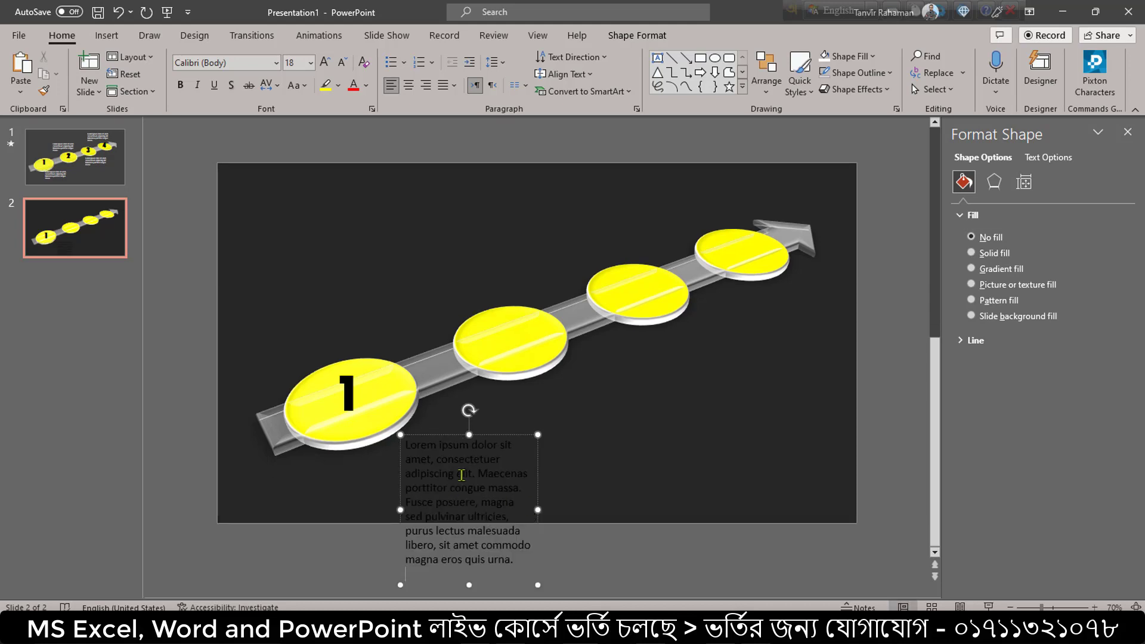
- Trim the placeholder text to "Lorem ipsum dolor sit amet, consectetuer adipiscing elit." and move its box slightly closer to the first circle
drag(479, 473, 569, 571)
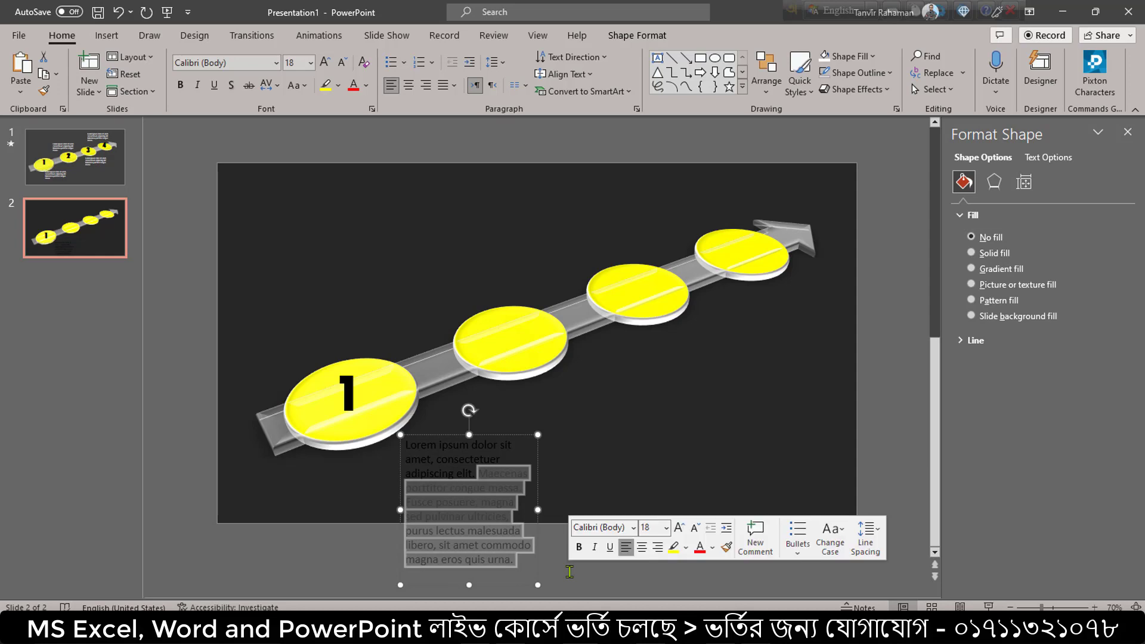
key(BackSpace)
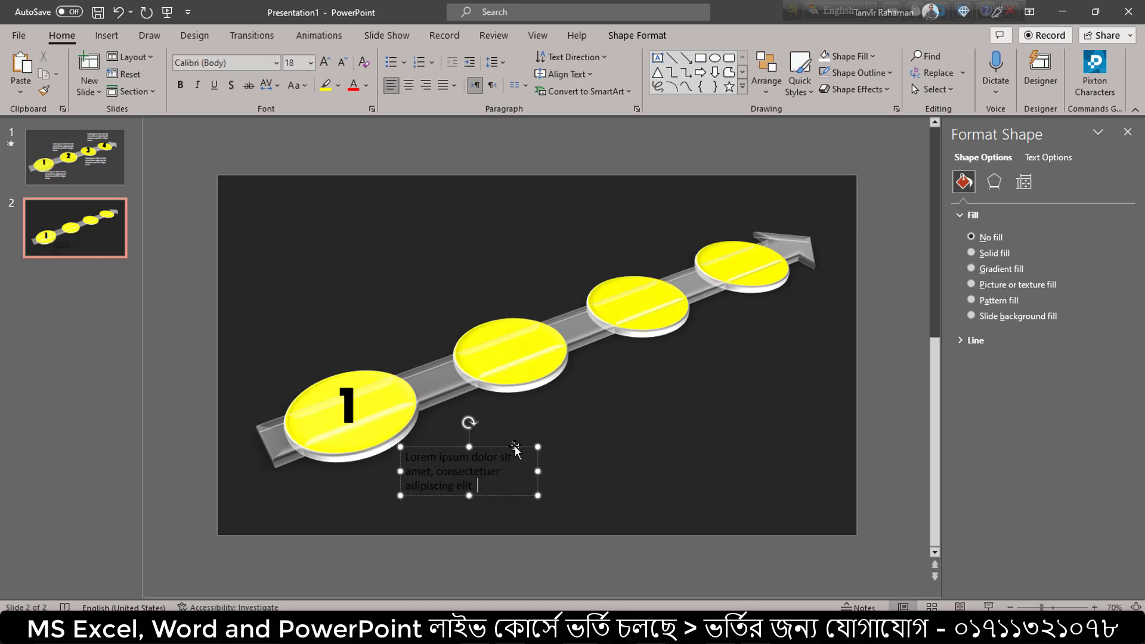
drag(523, 446, 513, 446)
- Fill the placeholder text below the first circle with the white theme color
click(662, 37)
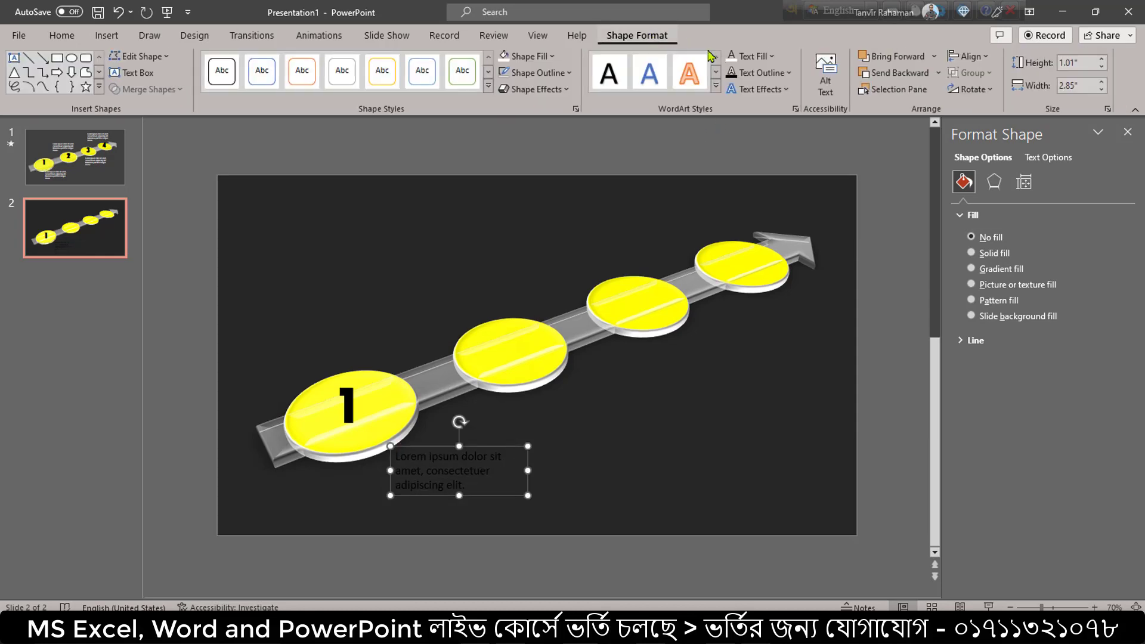
click(766, 57)
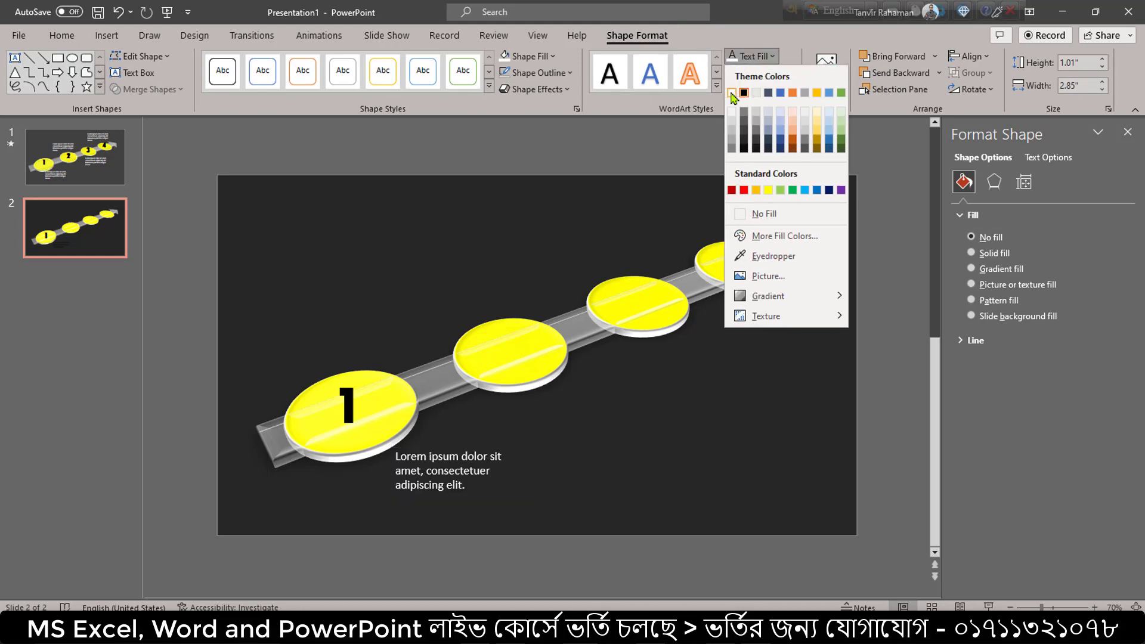
click(731, 93)
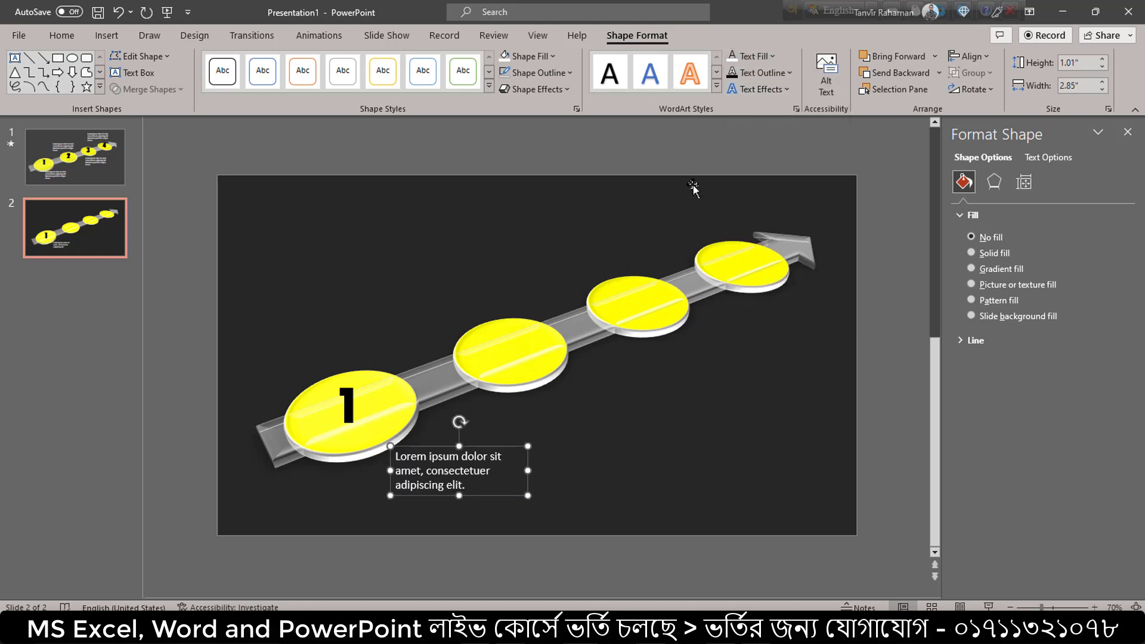
- Duplicate the number 1 text box and place the copies on the second and third circles
click(344, 398)
click(353, 369)
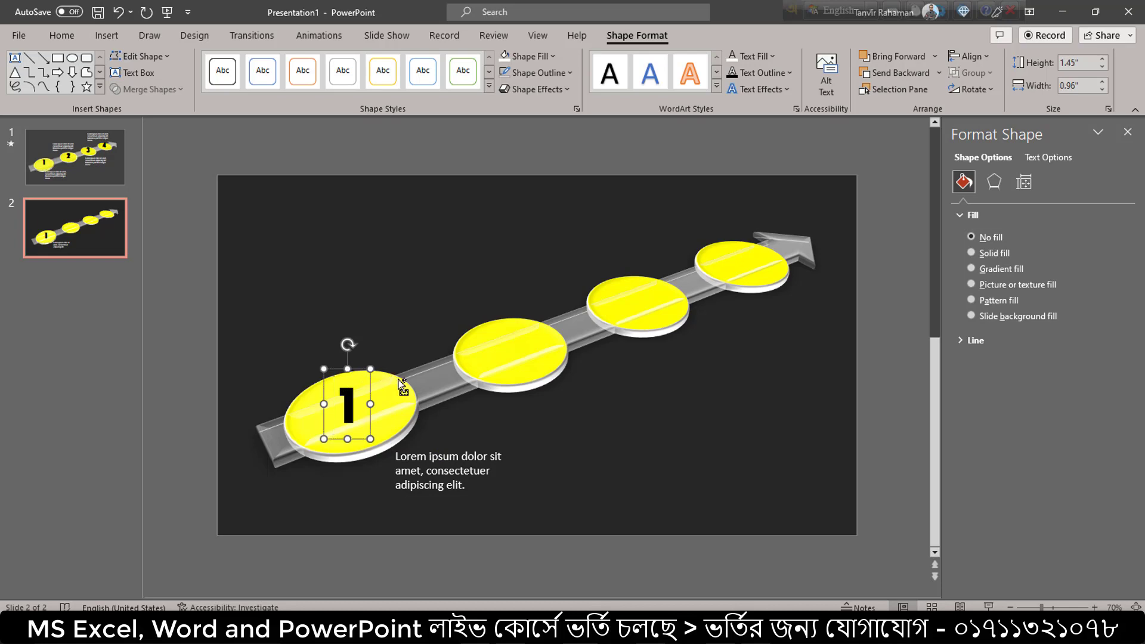
key(ctrl+d)
click(364, 374)
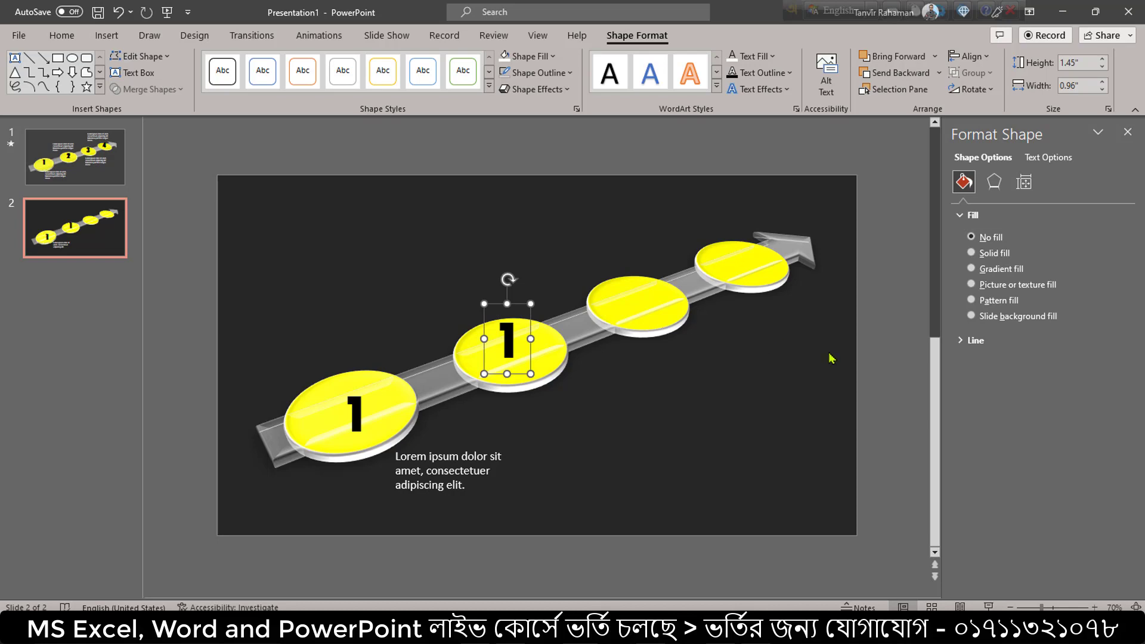
key(ctrl+d)
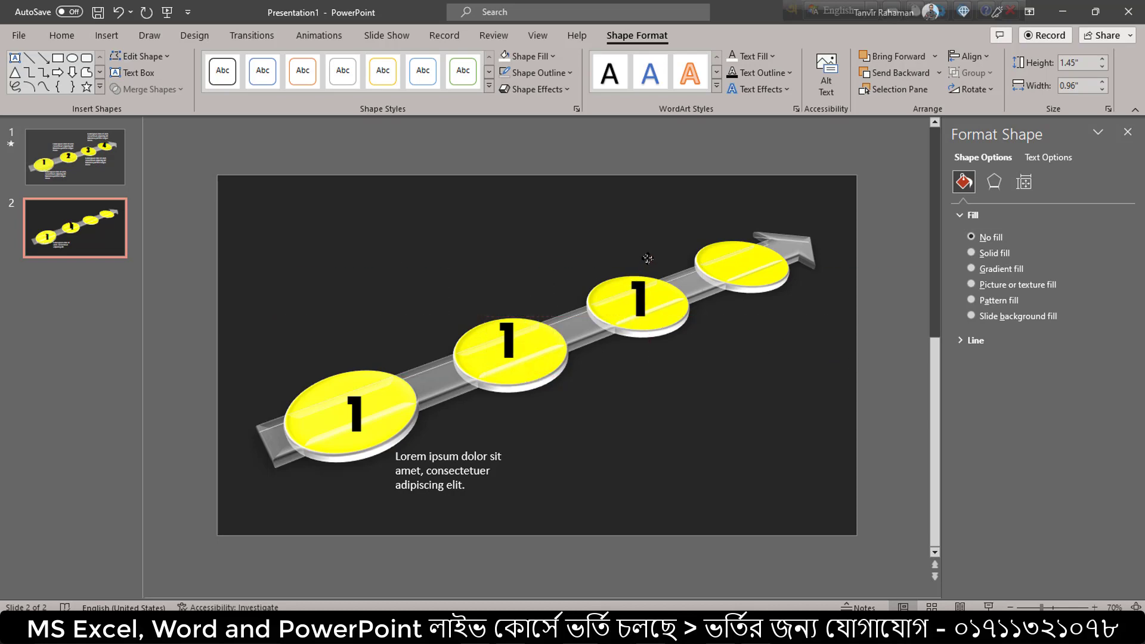